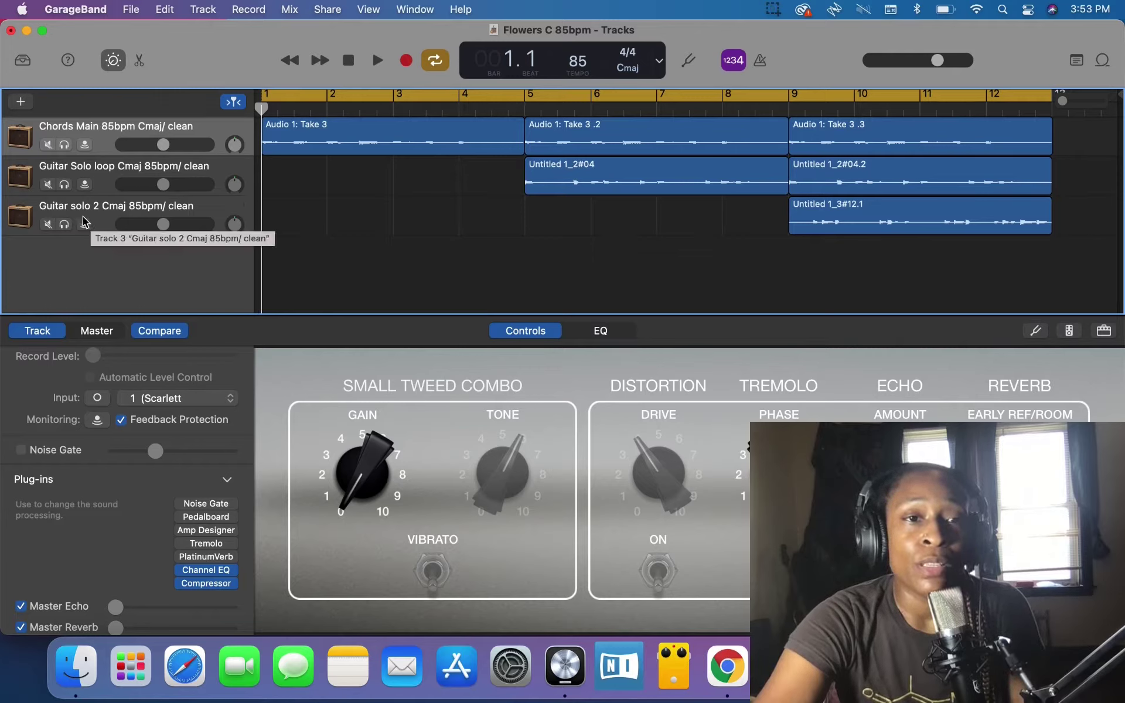
- Shorten the cycle area to bars 1 through 4 so it covers only the first Chords Main region
{"action": "left_click", "coordinate": [146, 176]}
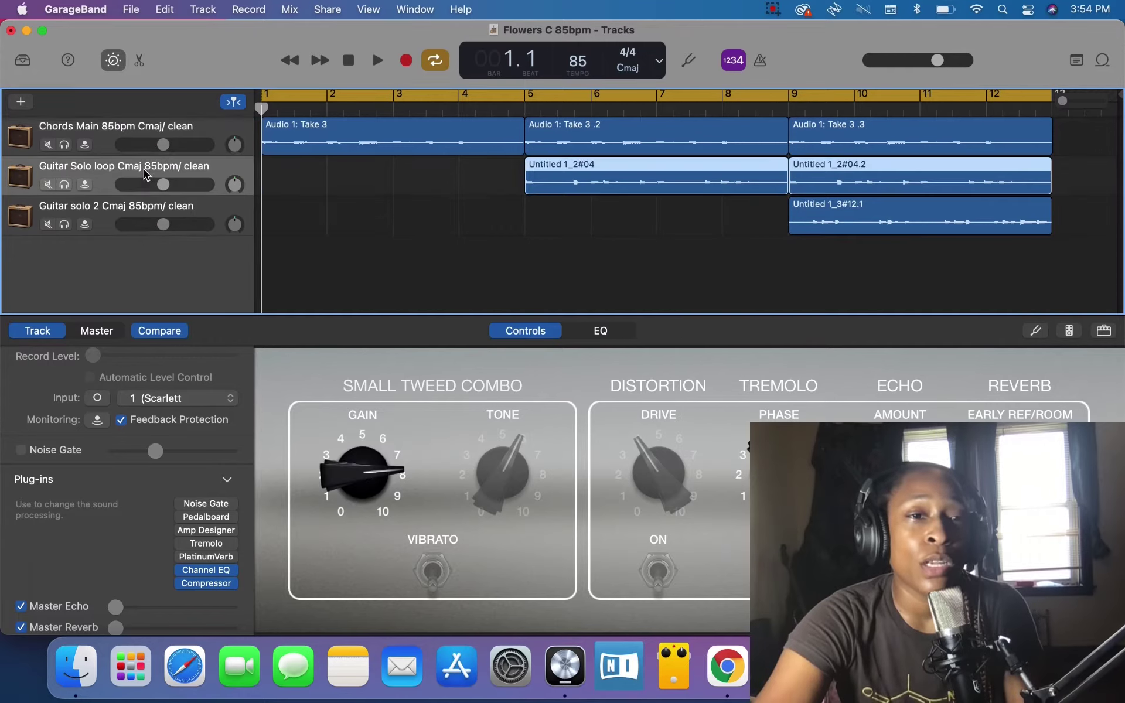
{"action": "left_click", "coordinate": [150, 206]}
{"action": "left_click", "coordinate": [152, 129]}
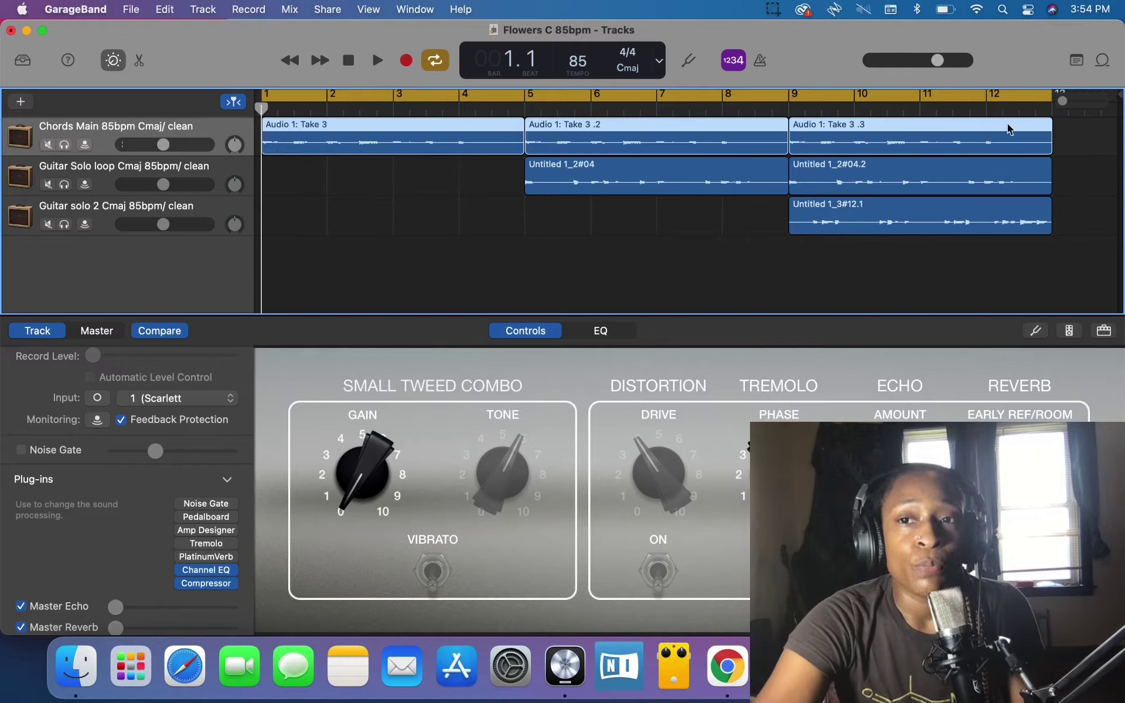
{"action": "left_click_drag", "start_coordinate": [1053, 97], "coordinate": [530, 160]}
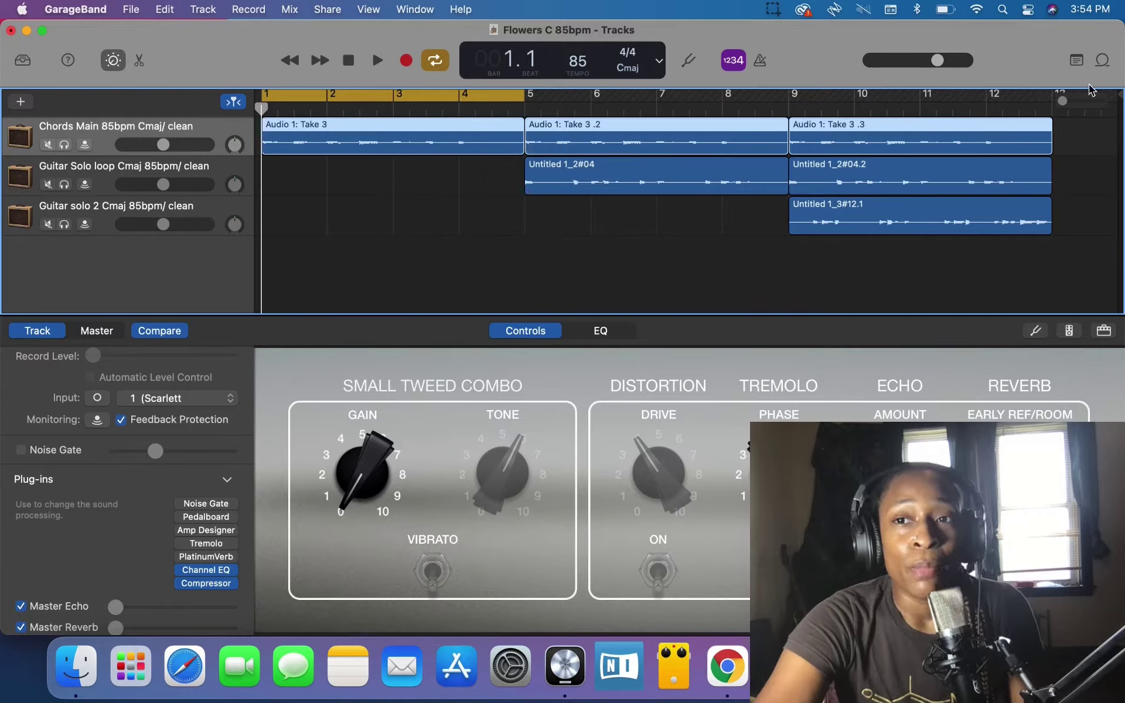
{"action": "left_click", "coordinate": [920, 95]}
{"action": "left_click_drag", "start_coordinate": [920, 95], "coordinate": [528, 103]}
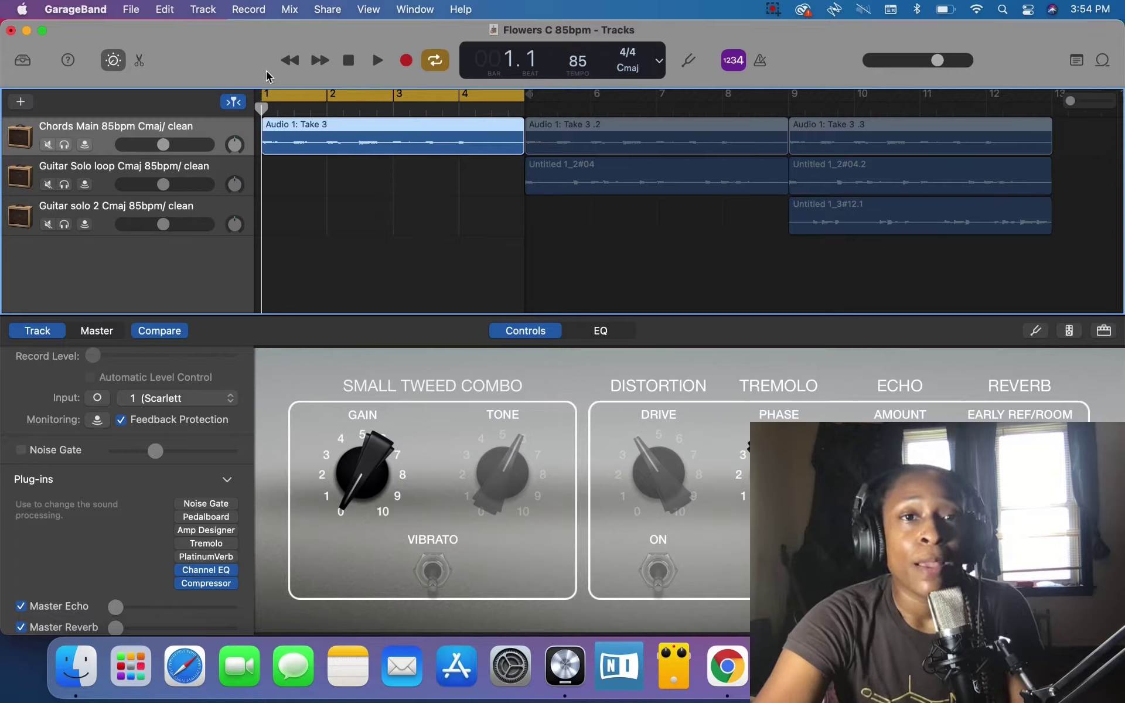
- Start exporting the song to disk and create a folder named "Flowers guitar loops trackout 85bpm Cmaj" on the external drive
{"action": "left_click", "coordinate": [327, 9]}
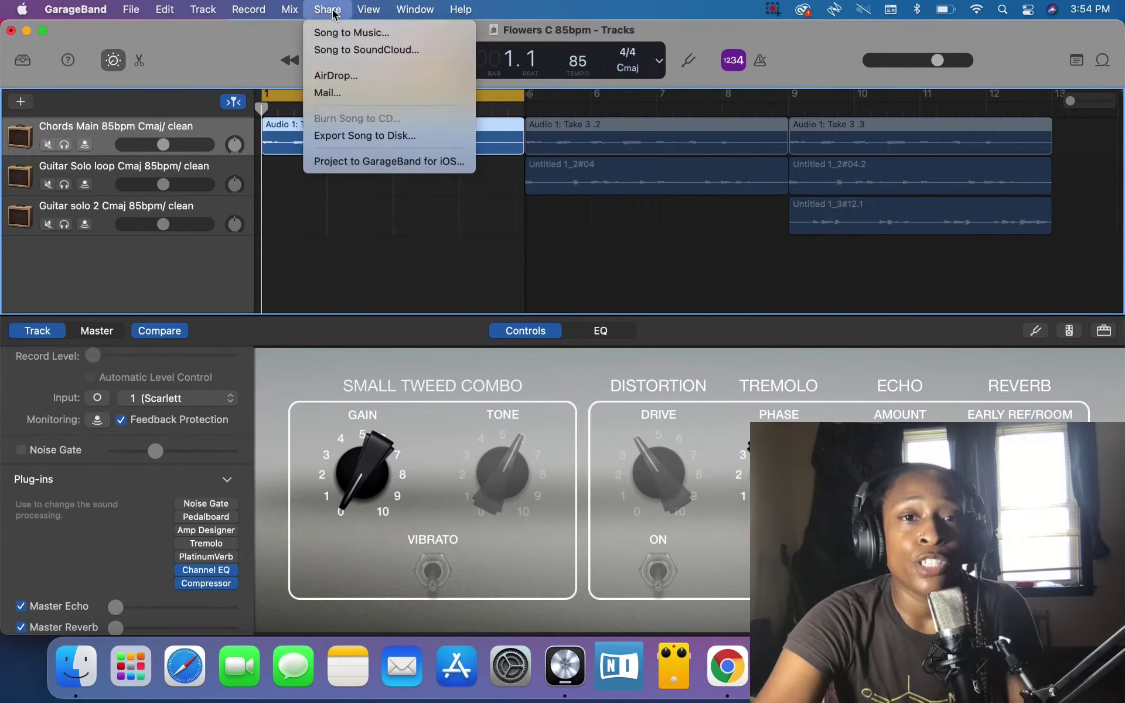
{"action": "left_click", "coordinate": [377, 135]}
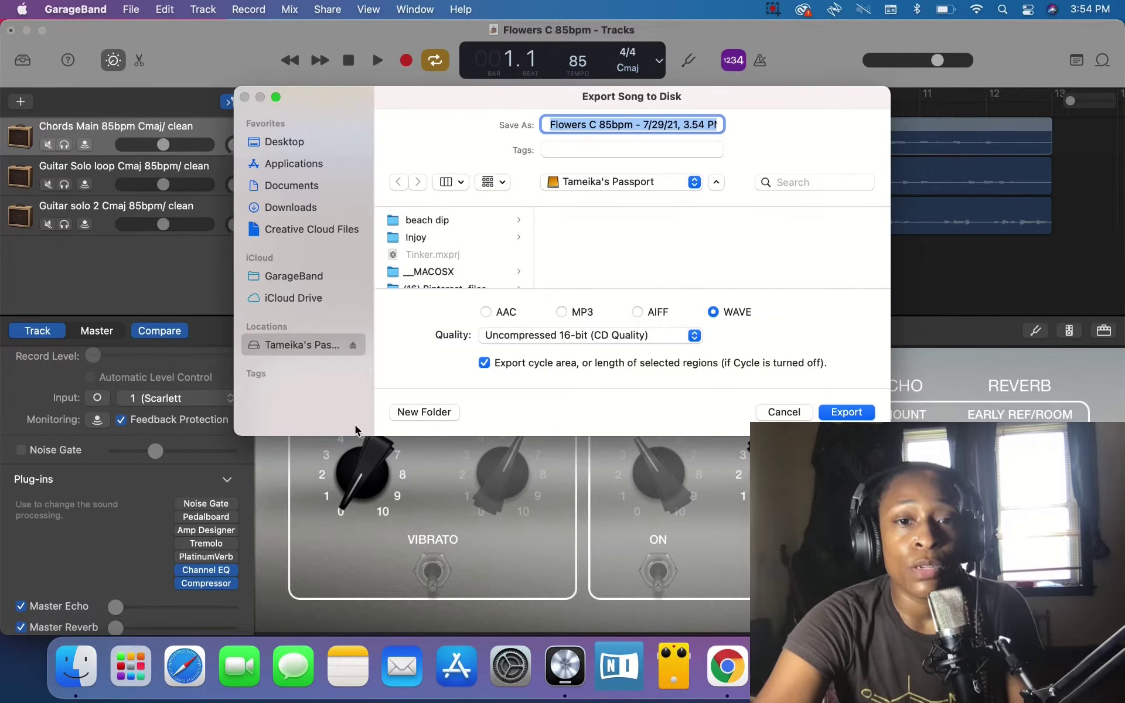
{"action": "left_click", "coordinate": [412, 411]}
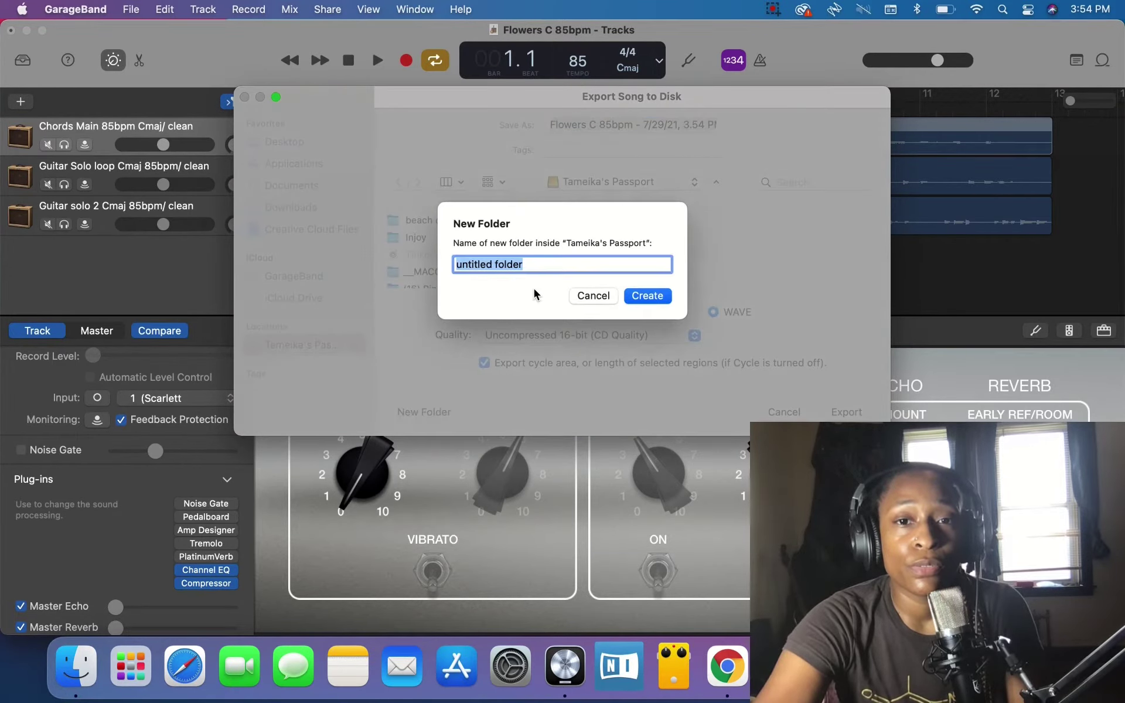
{"action": "type", "text": "Flowers guitar loops trackout"}
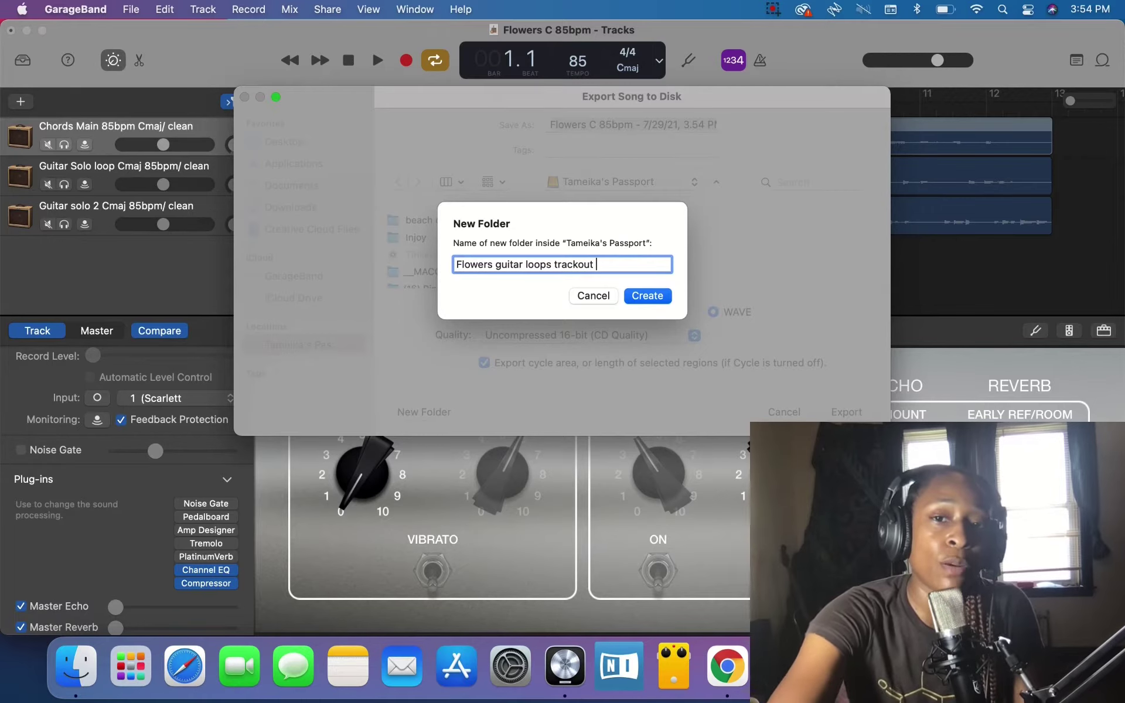
{"action": "type", "text": "85bpm"}
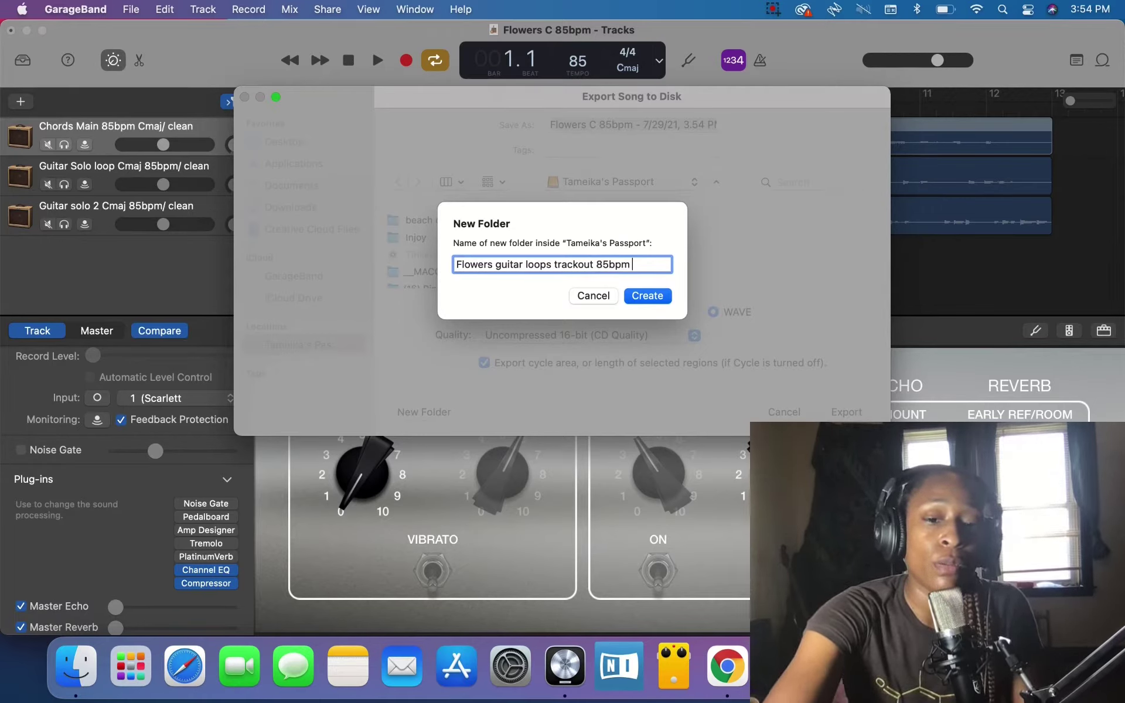
{"action": "type", "text": " Cmaj"}
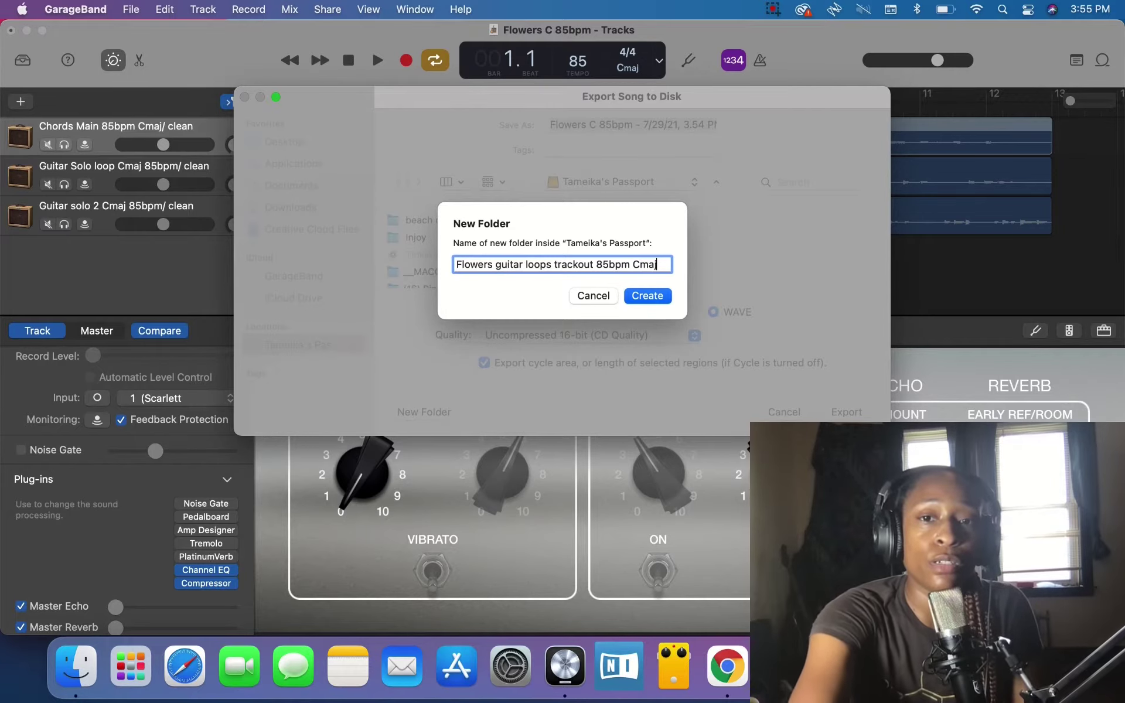
{"action": "left_click", "coordinate": [666, 297]}
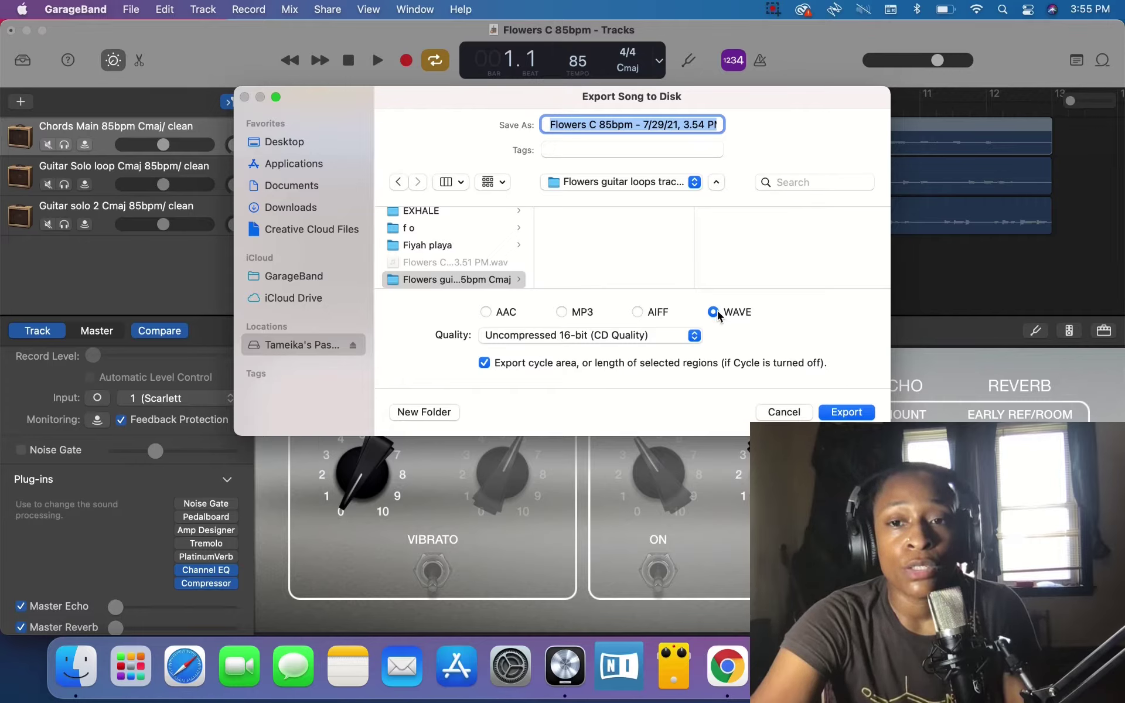
- Set the WAVE quality to Uncompressed 24-bit and export the cycle area into the new folder
{"action": "left_click", "coordinate": [694, 337]}
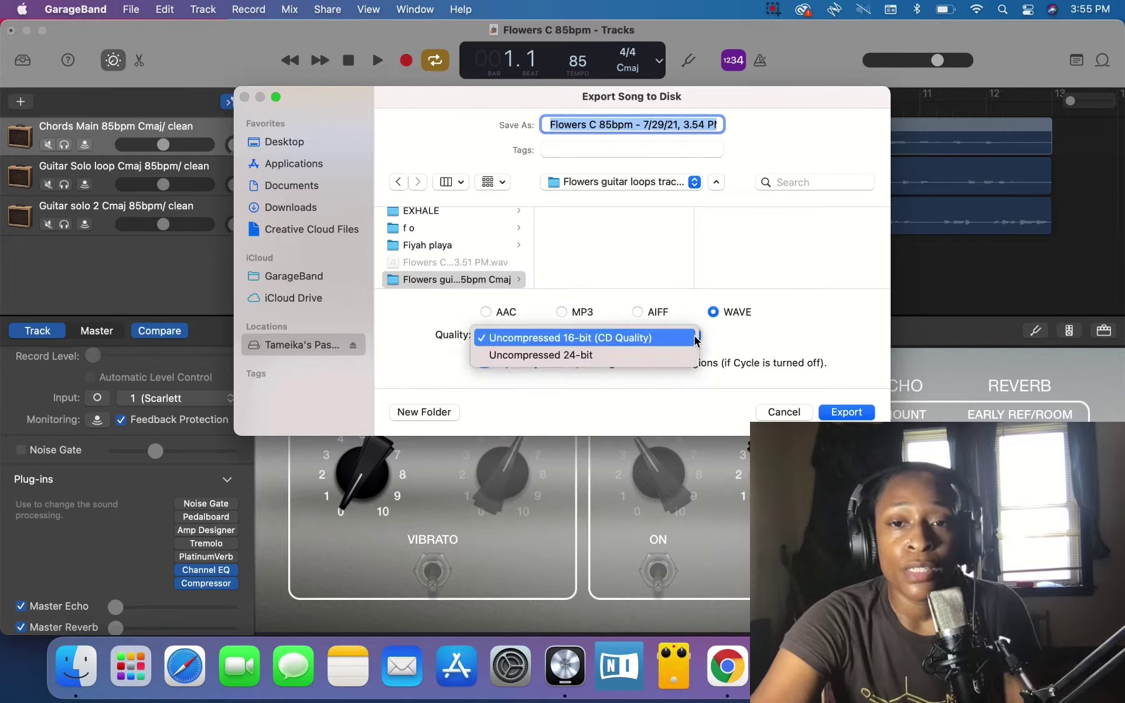
{"action": "left_click", "coordinate": [671, 358]}
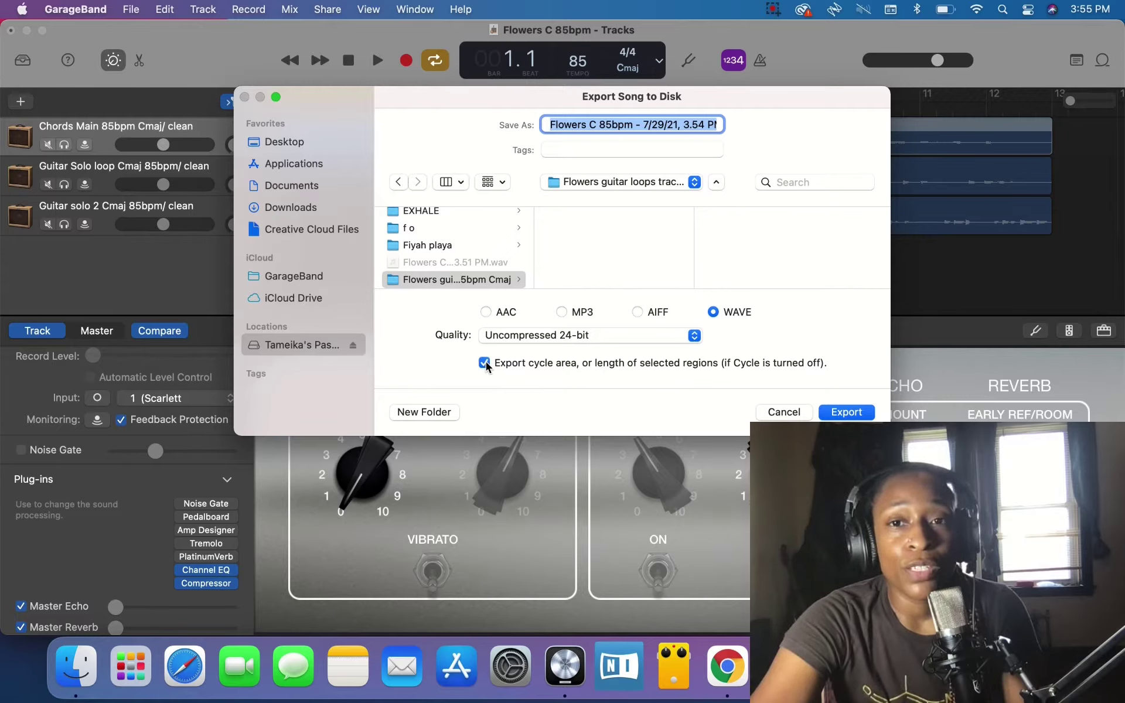
{"action": "left_click", "coordinate": [859, 412]}
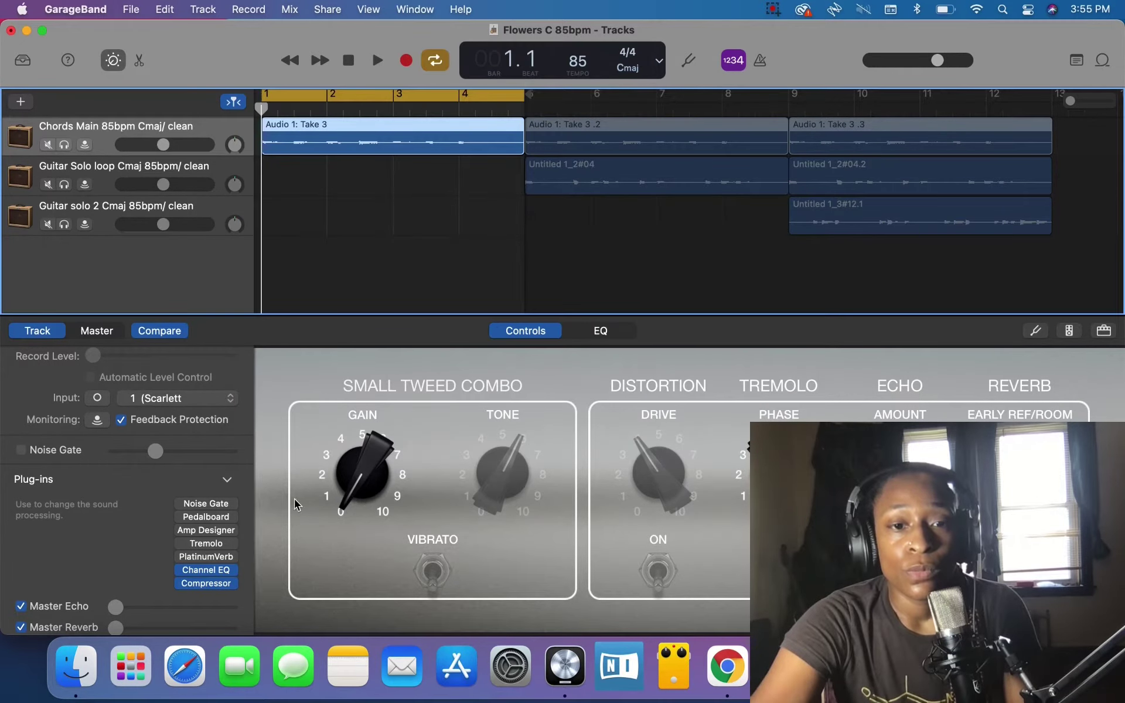
- Switch to Finder, open the Flowers guitar loops trackout folder on the external drive and preview the exported WAV file
{"action": "left_click", "coordinate": [81, 672]}
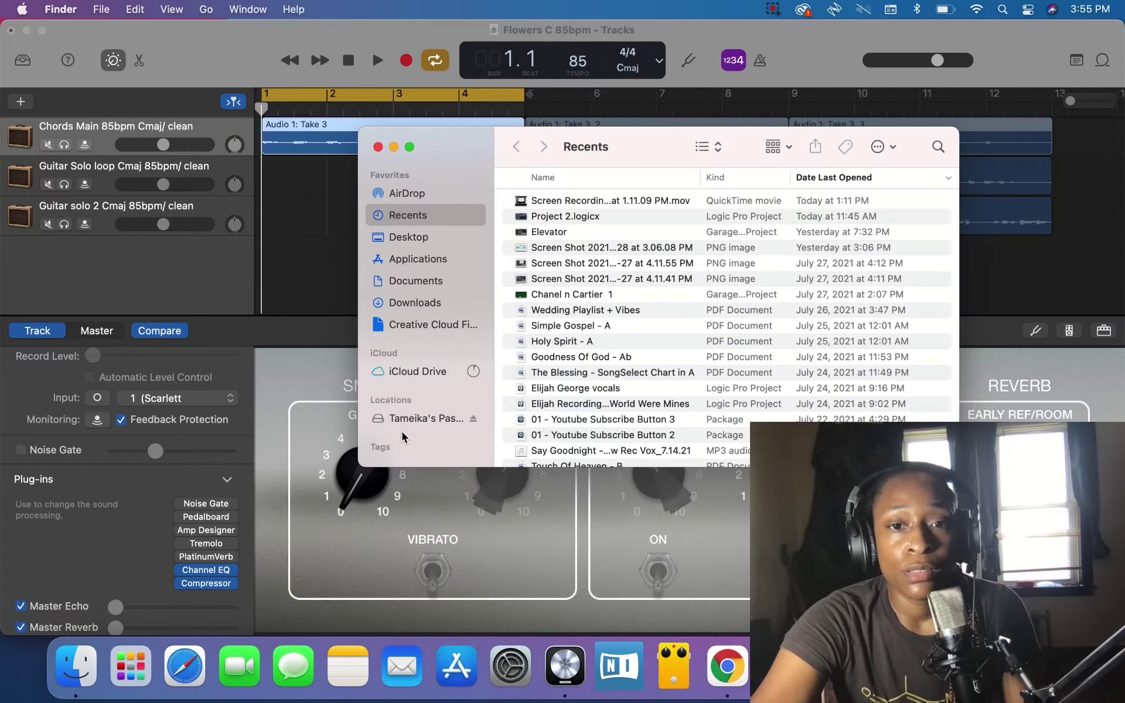
{"action": "left_click", "coordinate": [418, 418]}
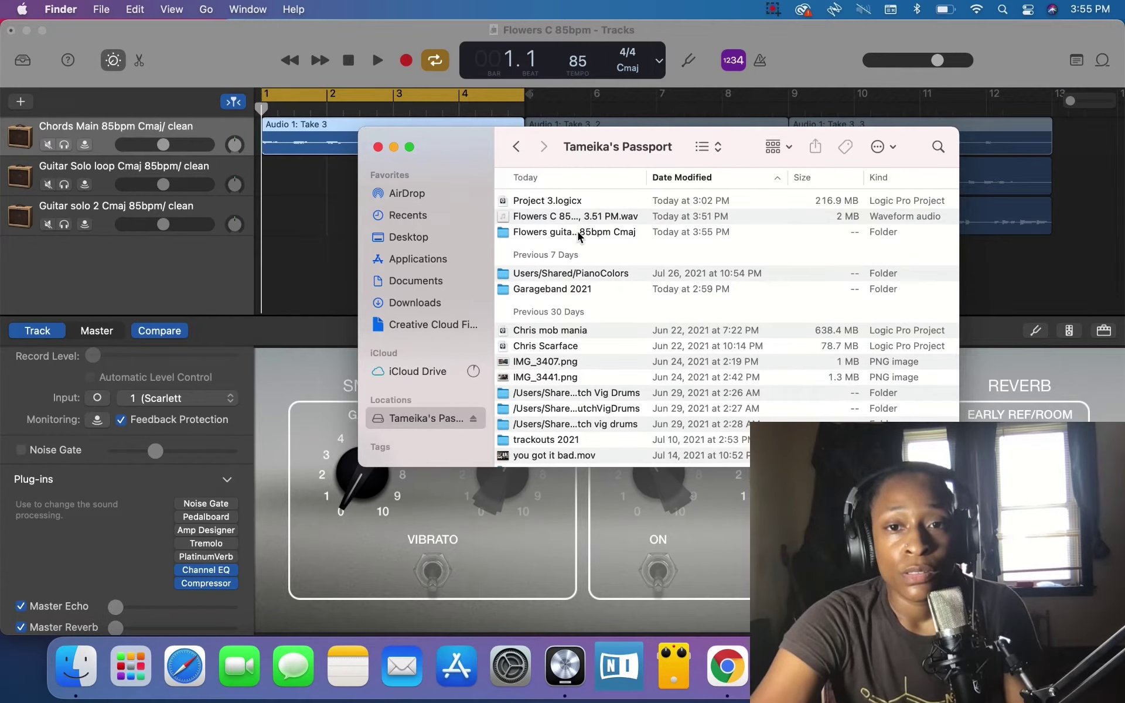
{"action": "left_click", "coordinate": [412, 146]}
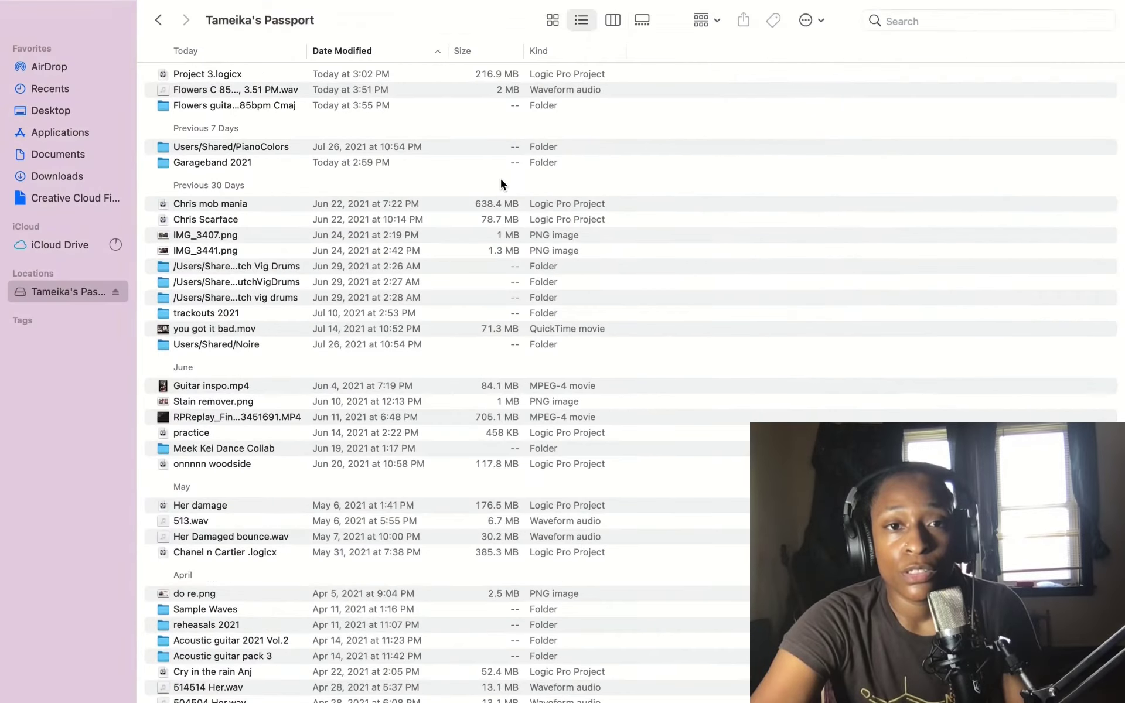
{"action": "double_click", "coordinate": [262, 107]}
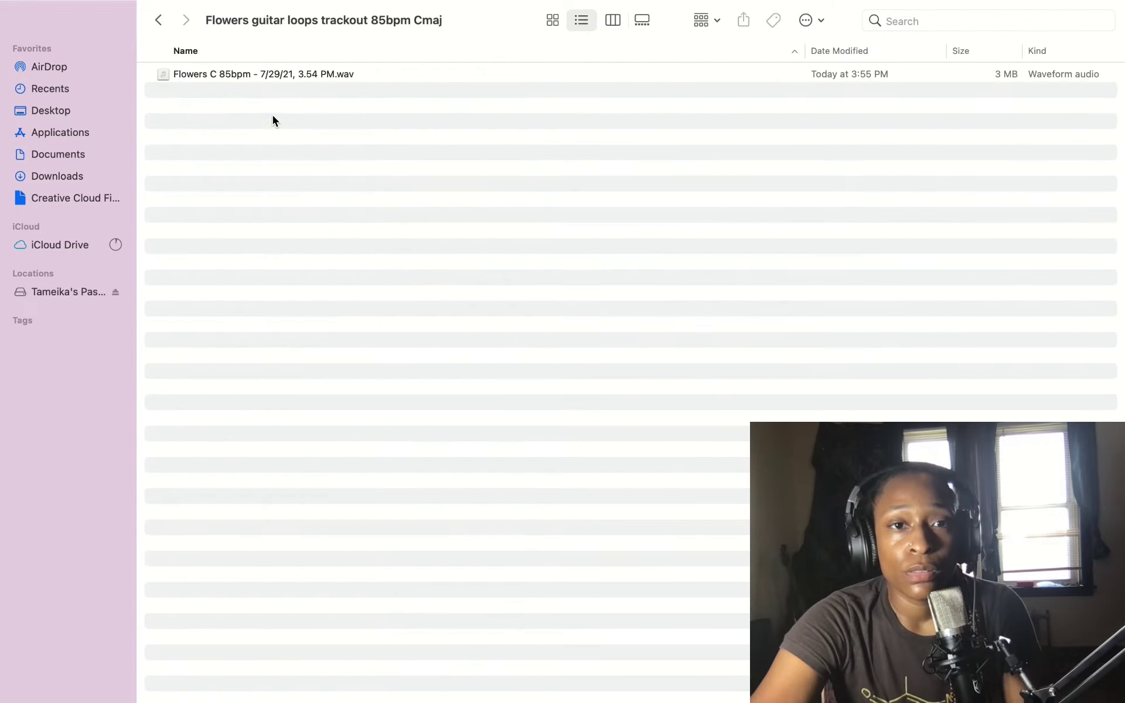
{"action": "left_click", "coordinate": [306, 76]}
{"action": "key", "text": "space"}
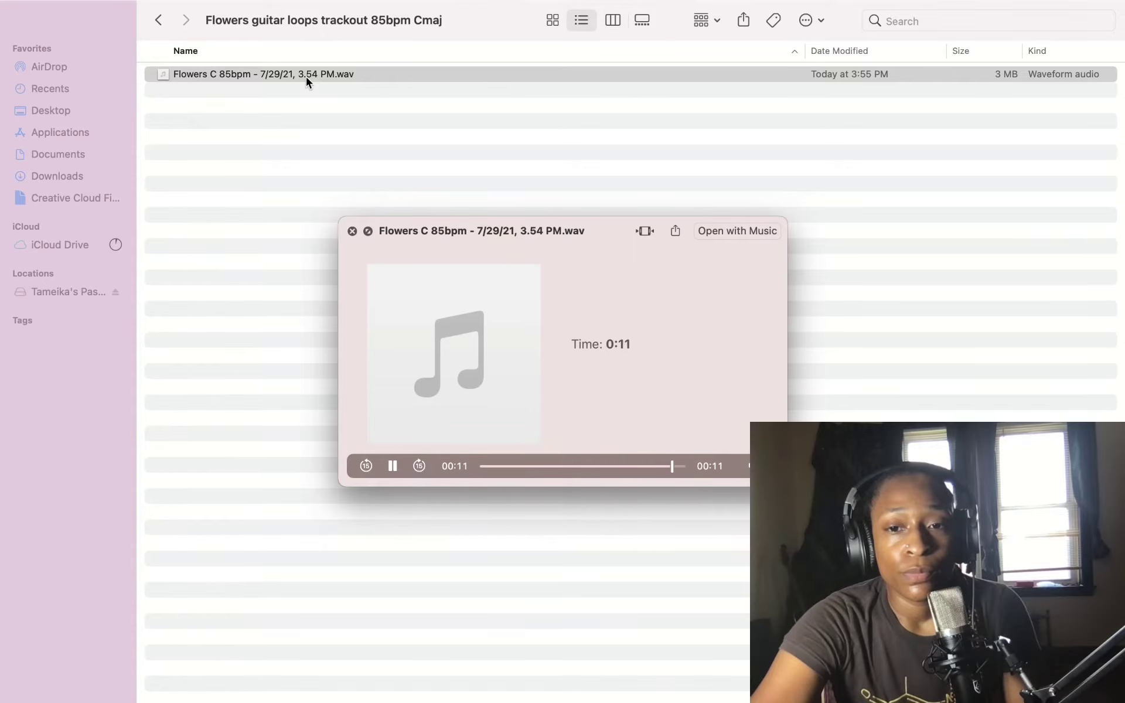
{"action": "key", "text": "space"}
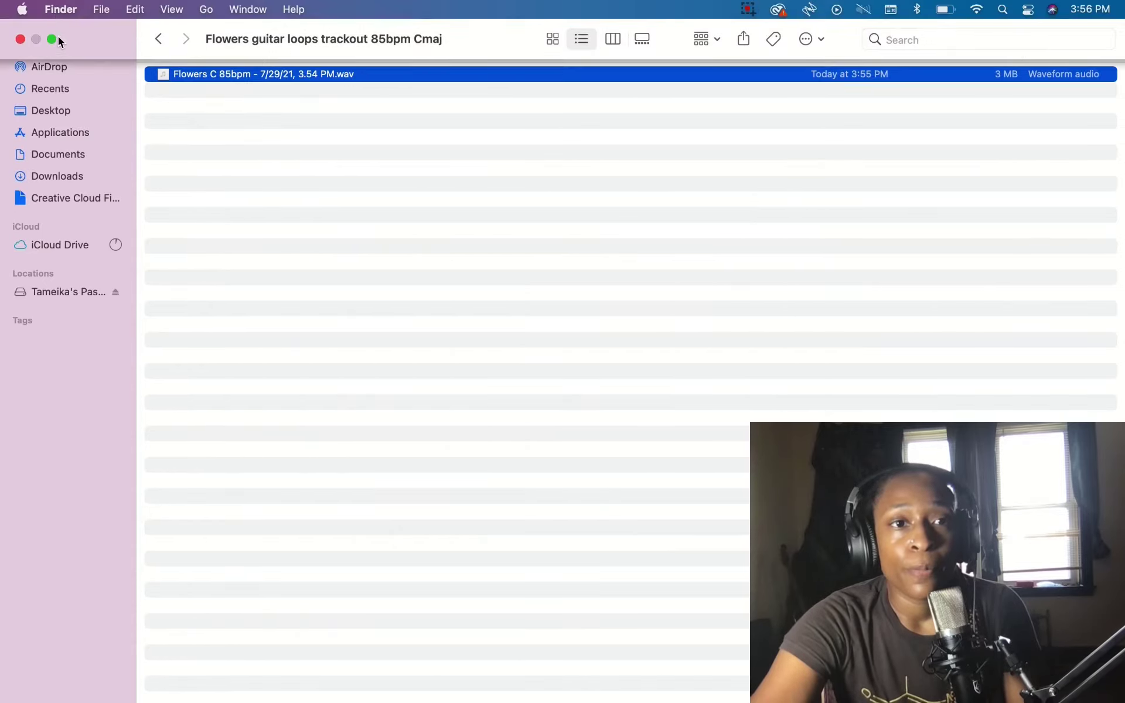
{"action": "left_click", "coordinate": [57, 41]}
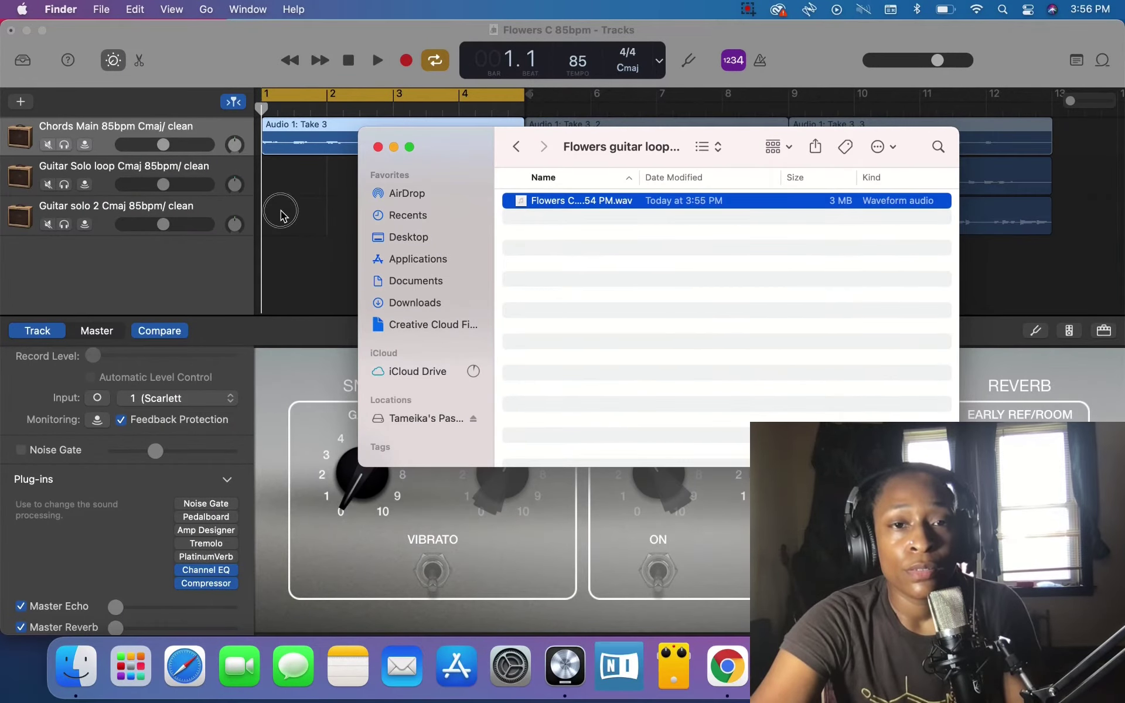
- Return to GarageBand and rename the Chords Main track "Chords Main 85bpm Cmaj/ processed"
{"action": "left_click", "coordinate": [280, 211]}
{"action": "double_click", "coordinate": [140, 125]}
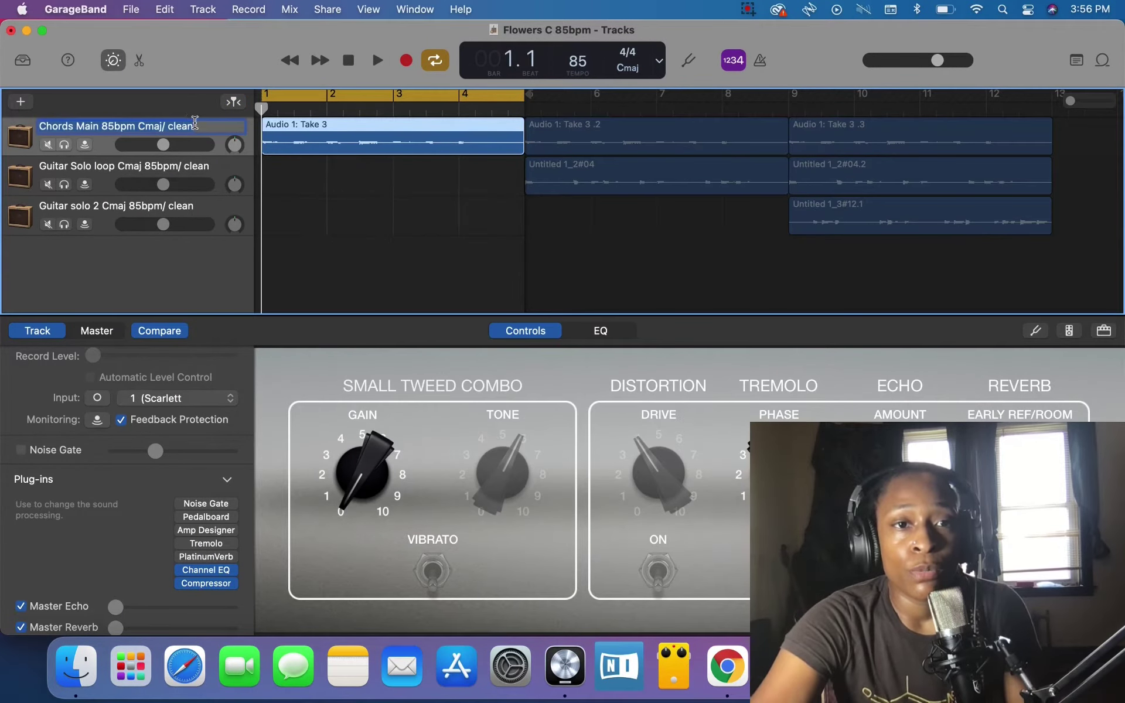
{"action": "key", "text": "BackSpace"}
{"action": "key", "text": "BackSpace"}
{"action": "key", "text": "BackSpace"}
{"action": "key", "text": "BackSpace"}
{"action": "key", "text": "BackSpace"}
{"action": "key", "text": "BackSpace"}
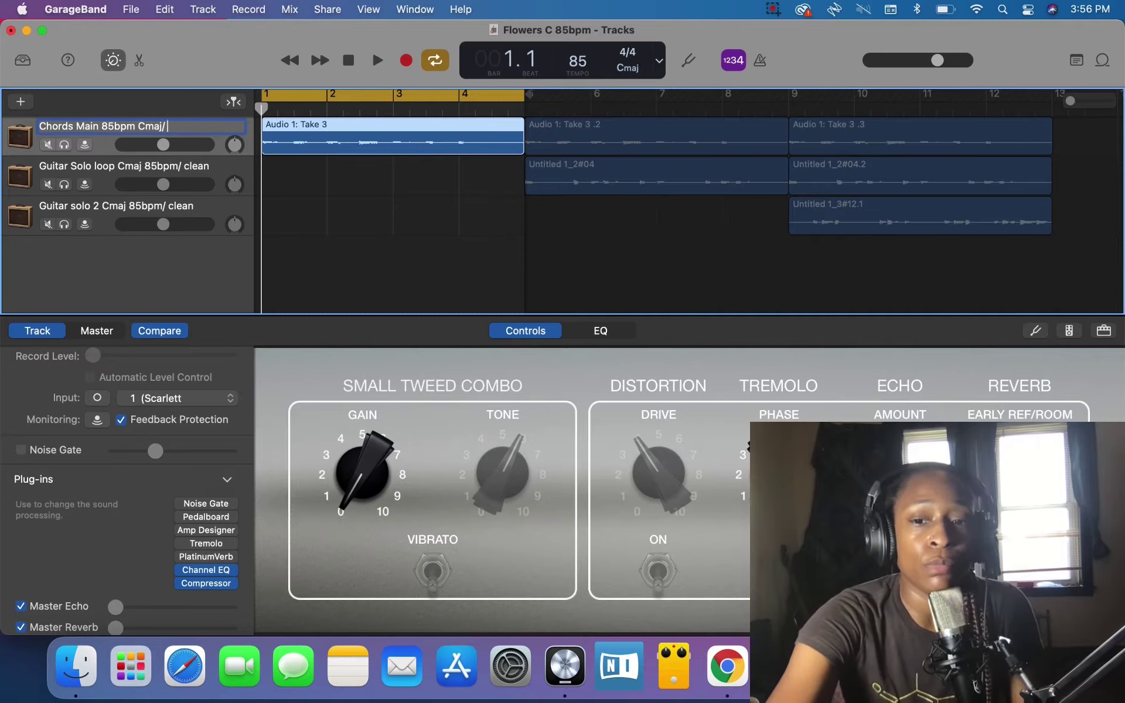
{"action": "type", "text": "process"}
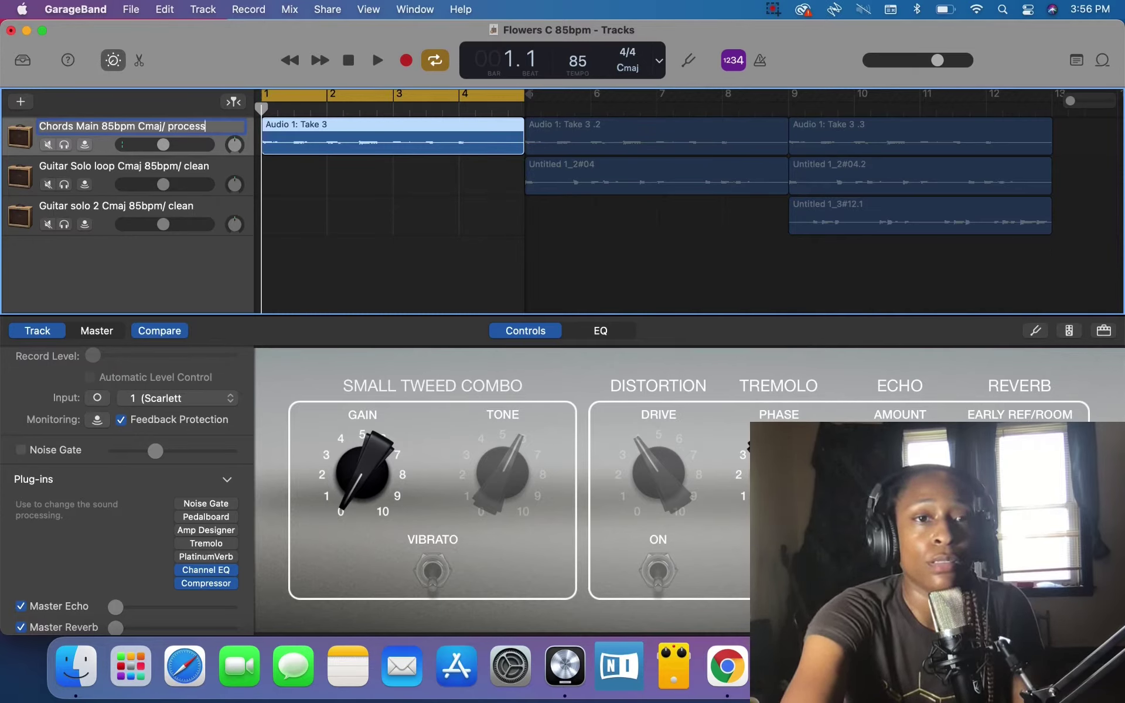
{"action": "type", "text": "ed"}
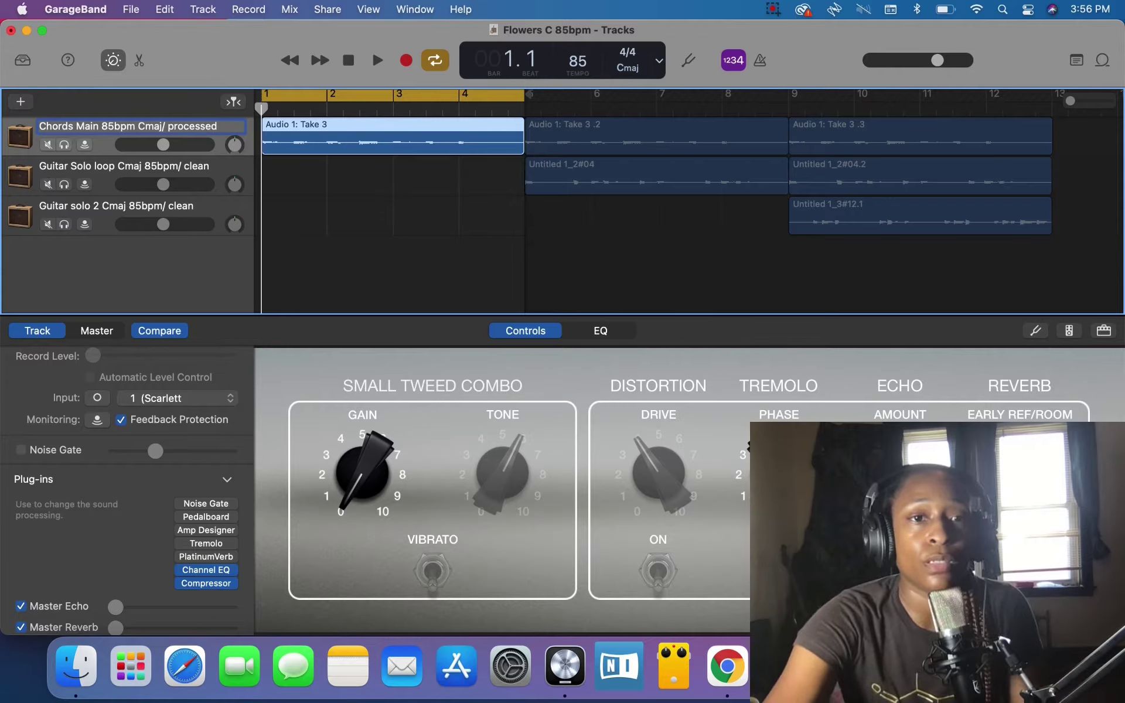
{"action": "left_click", "coordinate": [130, 133]}
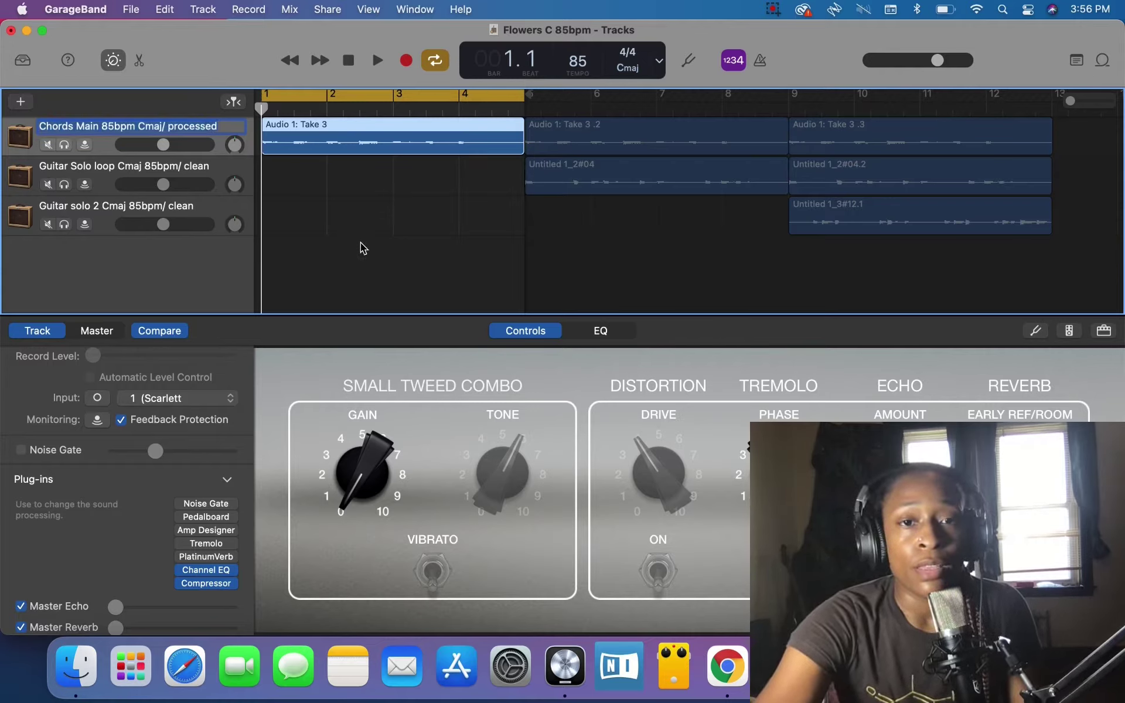
{"action": "left_click", "coordinate": [349, 232]}
- Enable the Noise Gate, Pedalboard, Amp Designer and PlatinumVerb plug-ins on the Chords Main track
{"action": "left_click", "coordinate": [184, 505]}
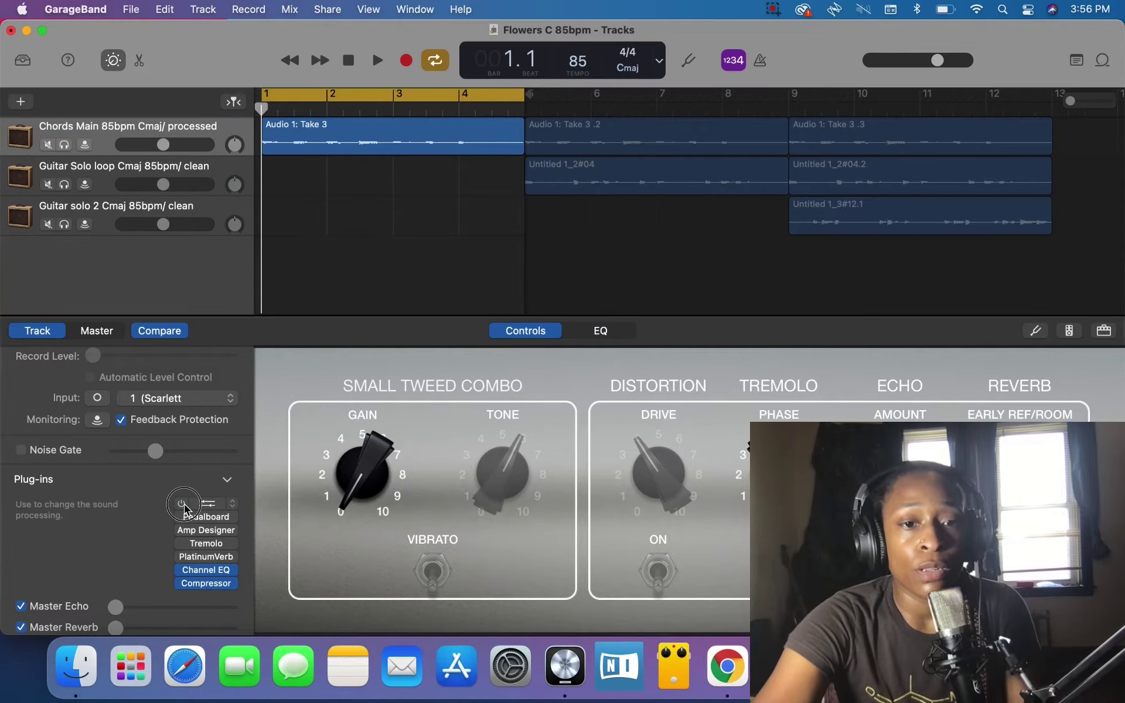
{"action": "left_click", "coordinate": [180, 517]}
{"action": "left_click", "coordinate": [182, 531]}
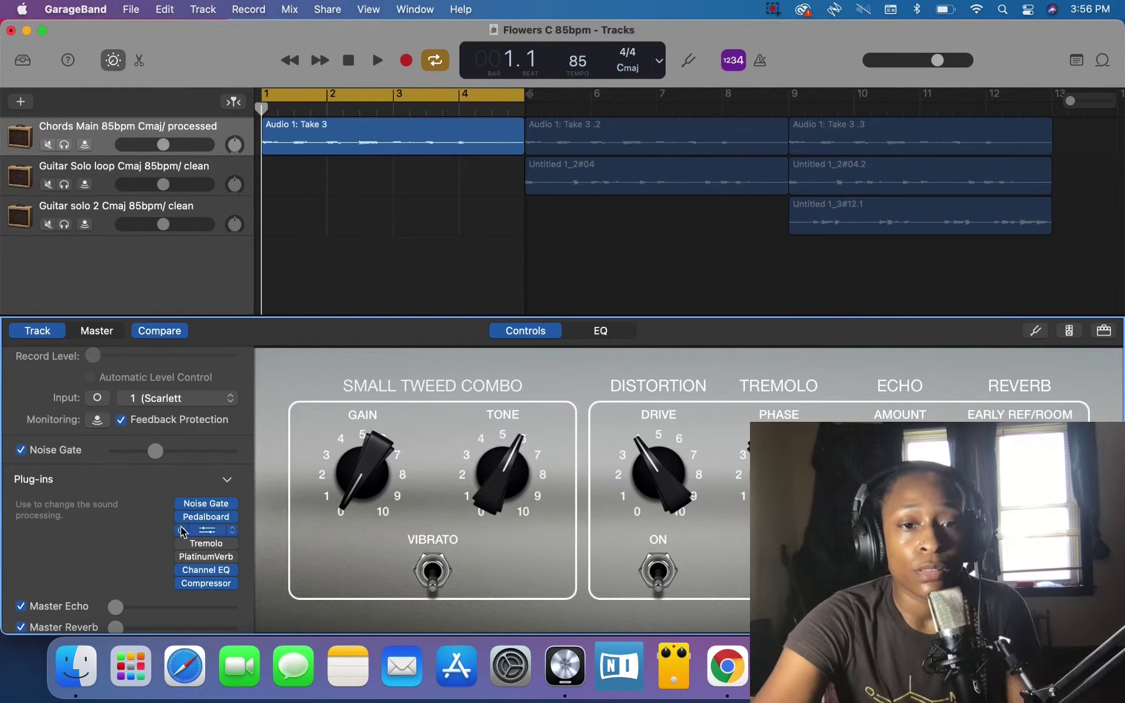
{"action": "left_click", "coordinate": [183, 556]}
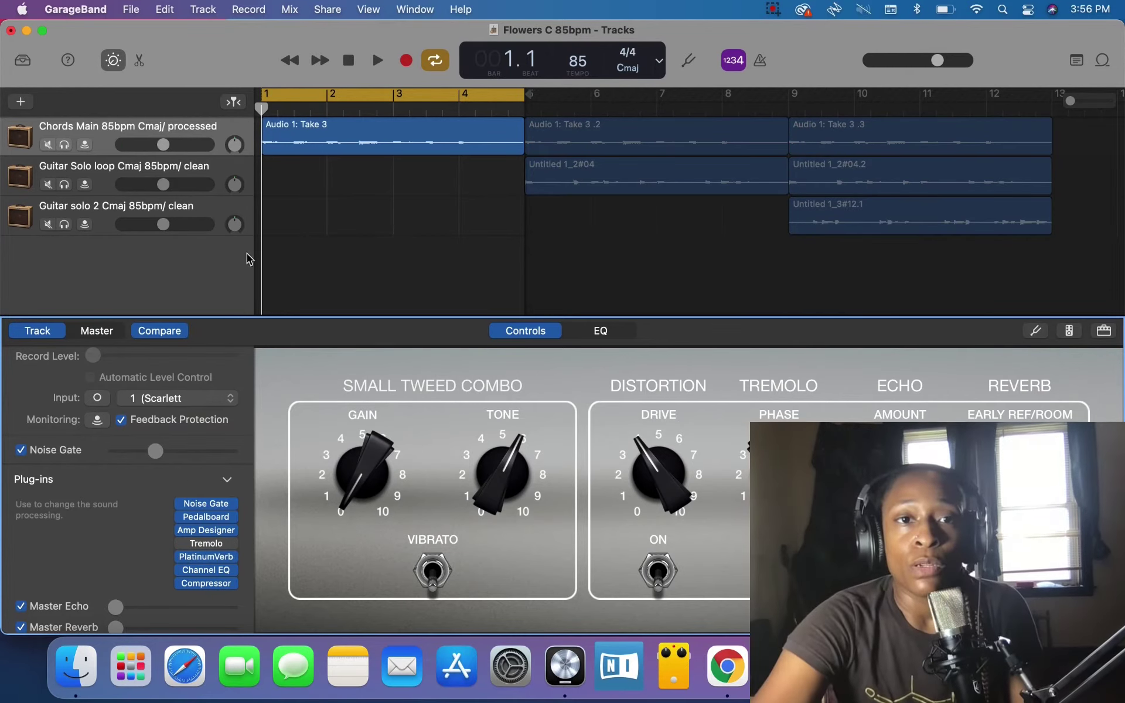
- Export the cycle area to disk as a 24-bit WAVE file named "Chords Main 85bpm Cmaj/ processed"
{"action": "left_click", "coordinate": [327, 9]}
{"action": "left_click", "coordinate": [364, 135]}
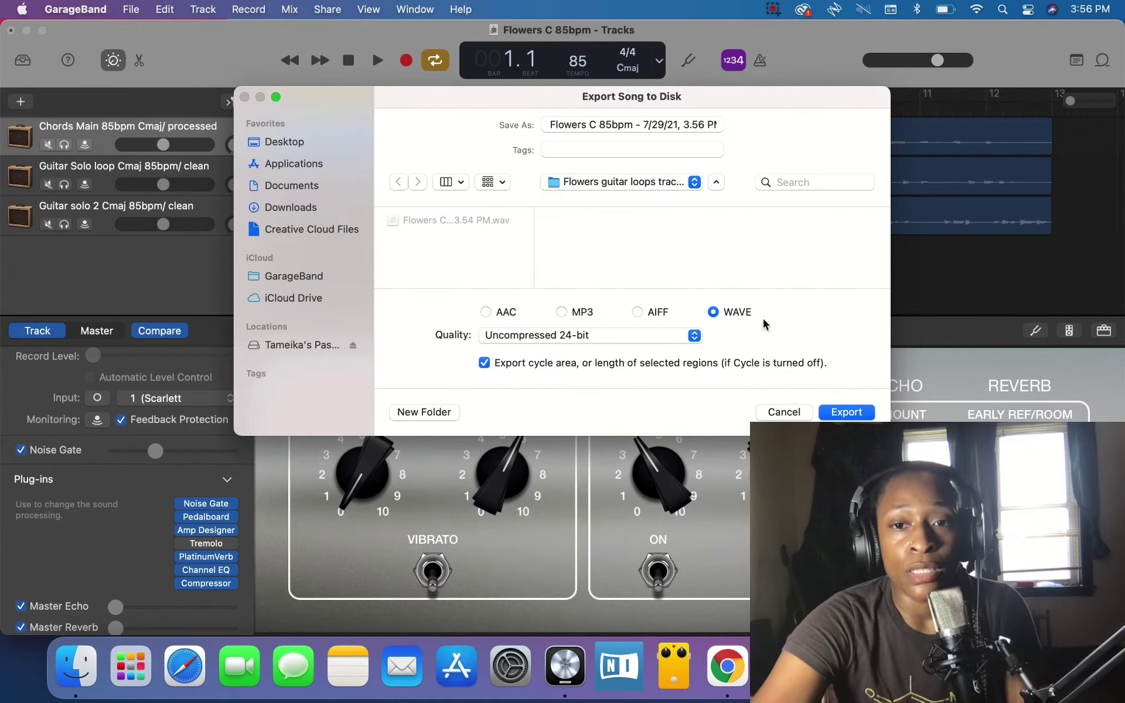
{"action": "triple_click", "coordinate": [649, 127]}
{"action": "type", "text": "Chords Main 85bpm Cmaj/ processed"}
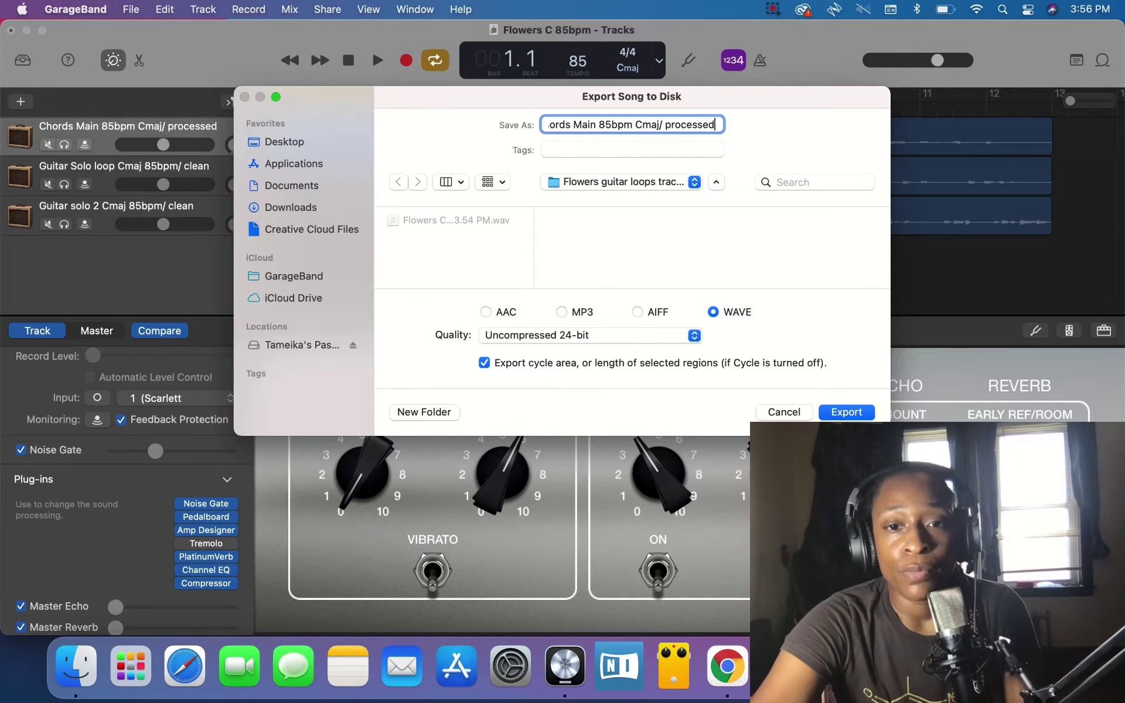
{"action": "left_click", "coordinate": [864, 410]}
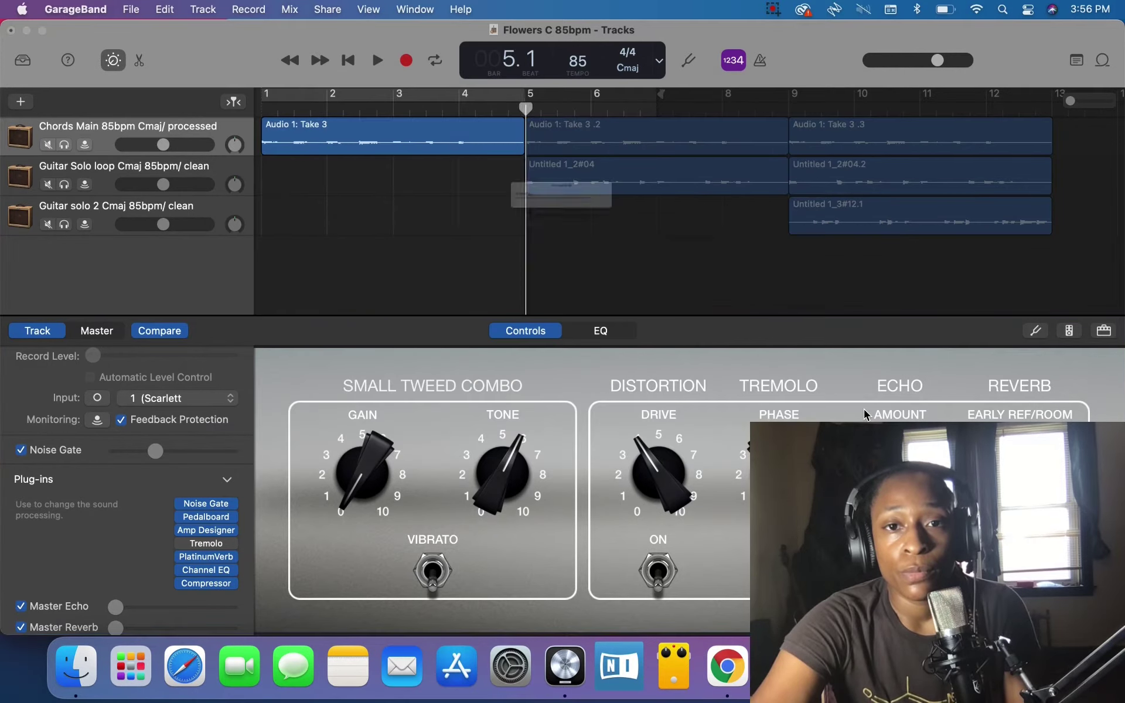
- Switch to Finder and preview the exported "Chords Main 85bpm Cmaj/ processed" WAV file in the trackout folder
{"action": "left_click", "coordinate": [71, 683]}
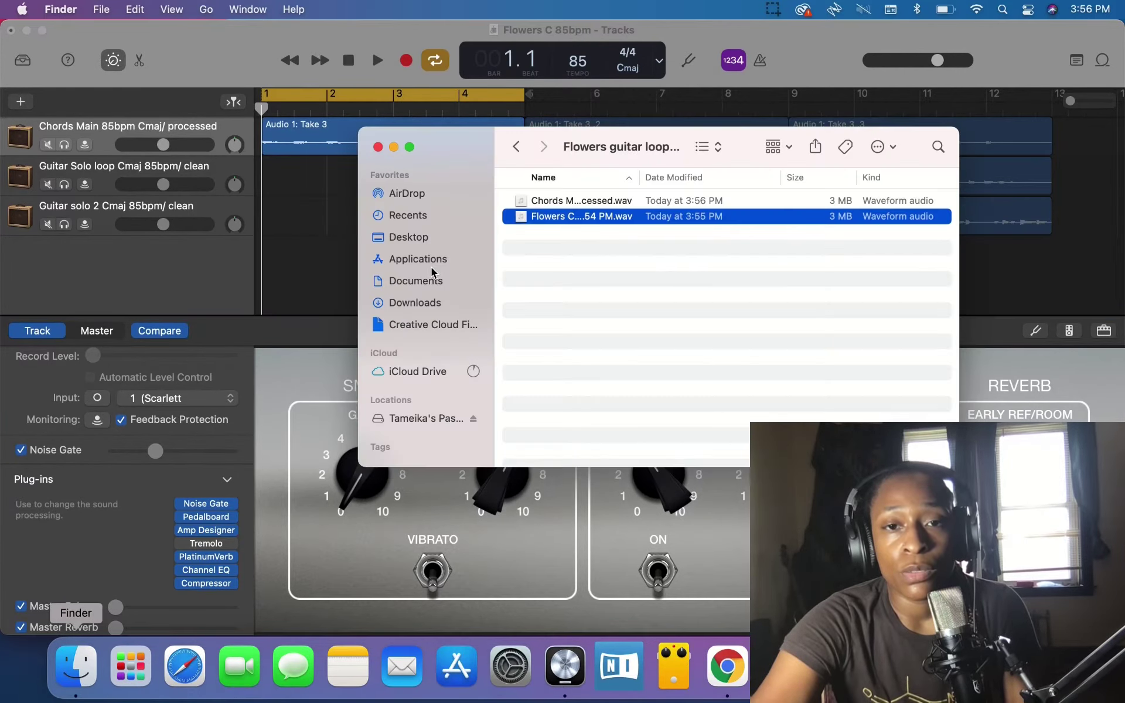
{"action": "left_click", "coordinate": [593, 205]}
{"action": "key", "text": "space"}
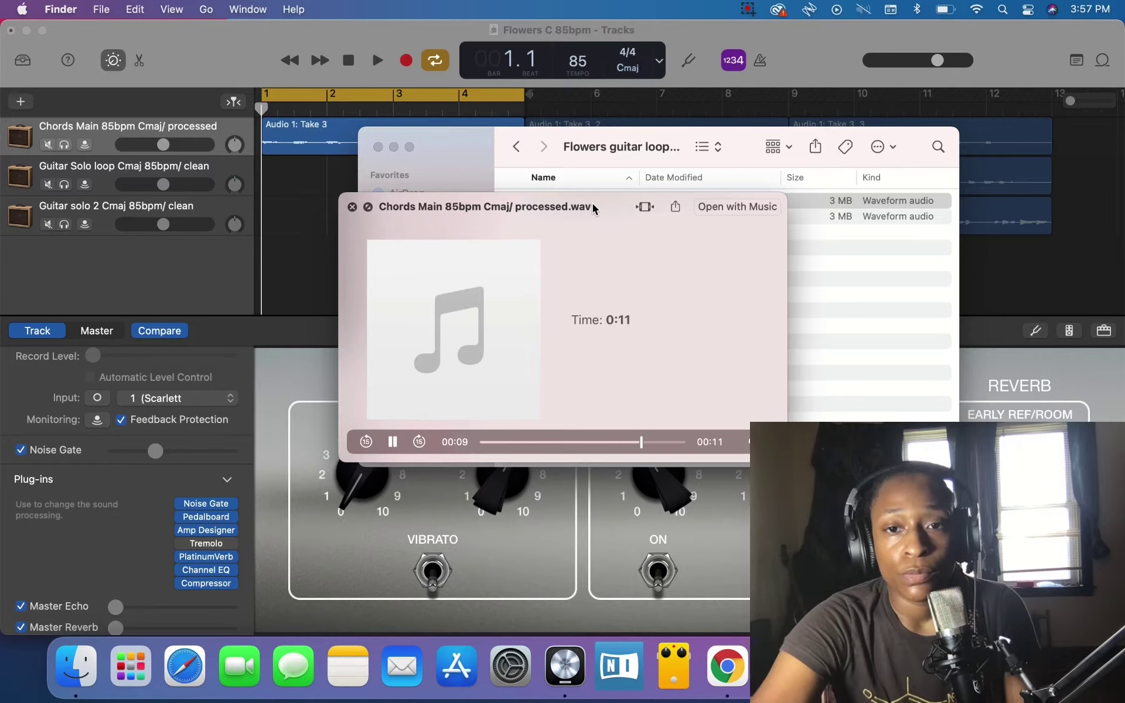
{"action": "key", "text": "space"}
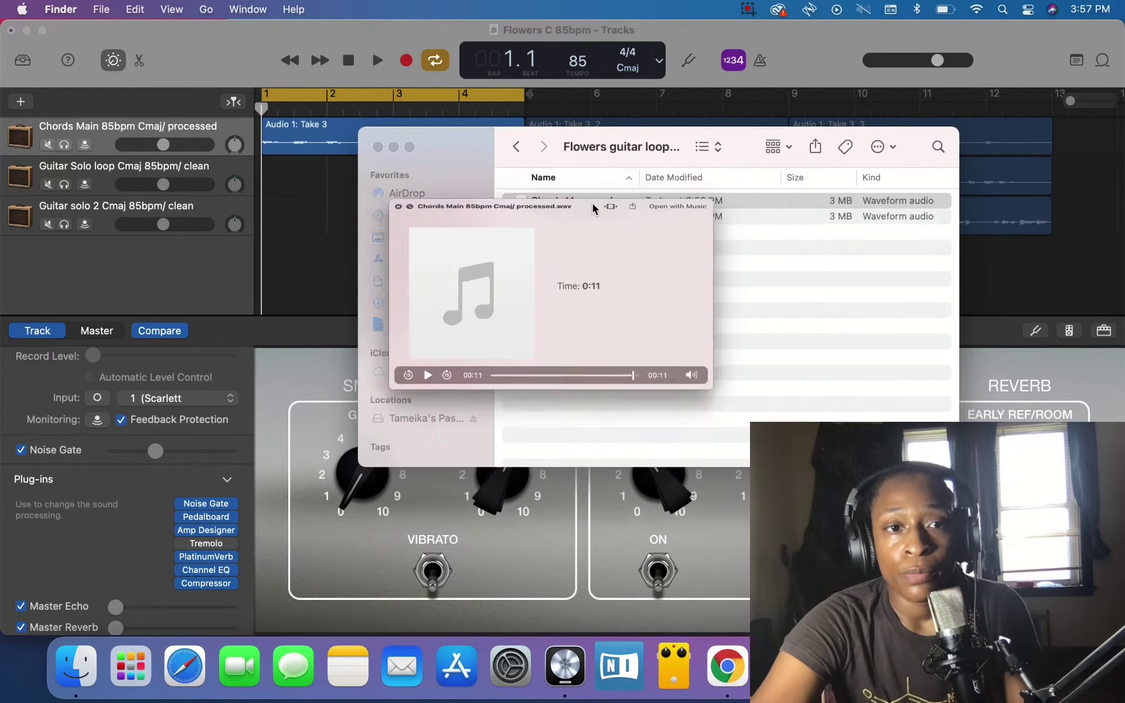
- Return to GarageBand, extend the project end to bar 9 and move the cycle area to span bars 5 to 9
{"action": "left_click", "coordinate": [378, 147]}
{"action": "left_click", "coordinate": [529, 104]}
{"action": "mouse_move", "coordinate": [530, 103]}
{"action": "left_mouse_down"}
{"action": "mouse_move", "coordinate": [545, 103]}
{"action": "mouse_move", "coordinate": [528, 93]}
{"action": "mouse_move", "coordinate": [736, 113]}
{"action": "mouse_move", "coordinate": [789, 136]}
{"action": "left_mouse_up"}
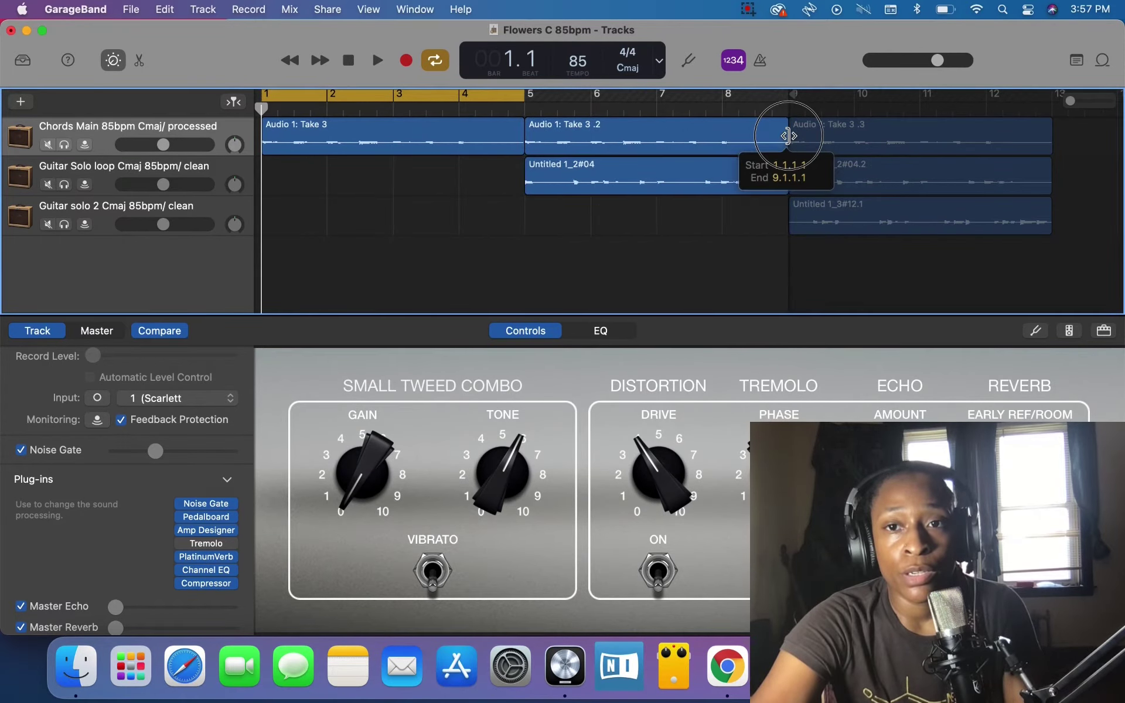
{"action": "left_click_drag", "start_coordinate": [494, 99], "coordinate": [759, 130]}
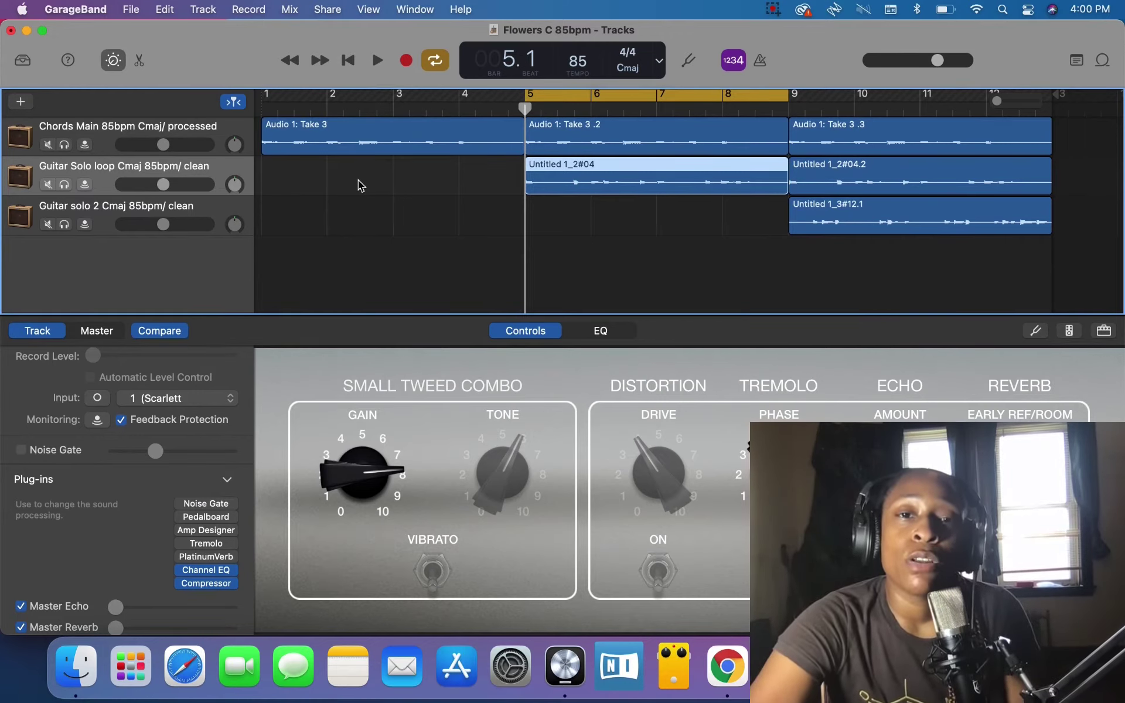
- Mute the Chords Main track and bring the end-of-project marker back to bar 9, where the cycle area ends
{"action": "left_click", "coordinate": [49, 144]}
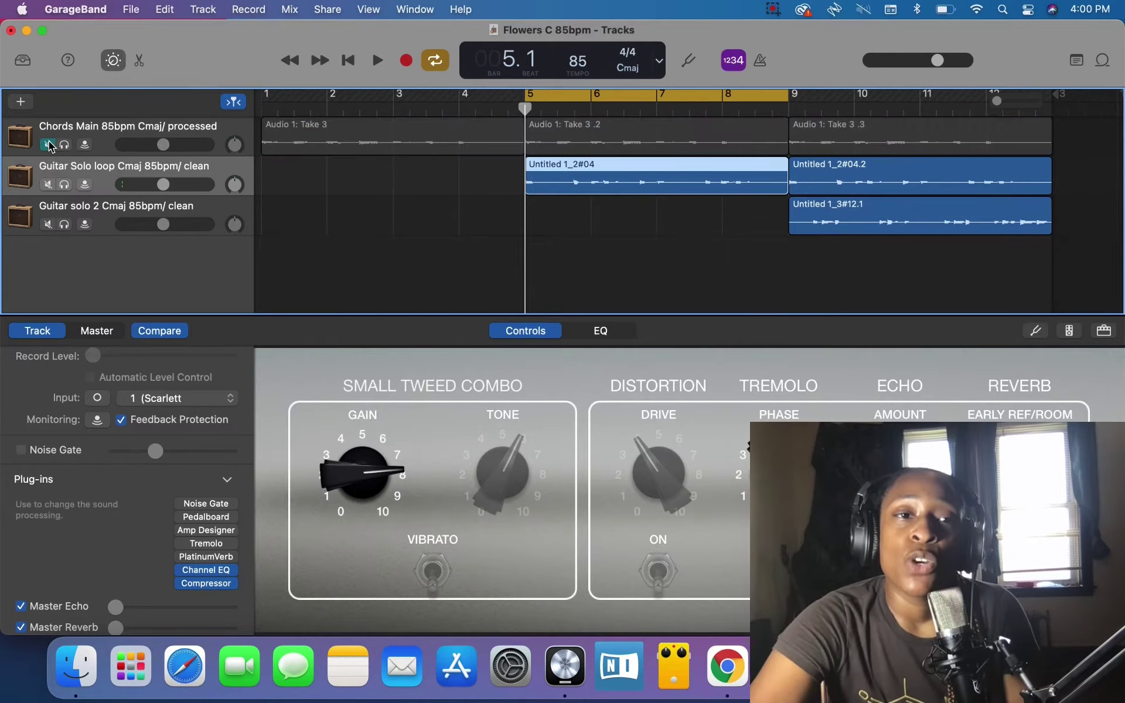
{"action": "left_click_drag", "start_coordinate": [1056, 95], "coordinate": [794, 108]}
{"action": "mouse_move", "coordinate": [608, 96]}
{"action": "left_mouse_down"}
{"action": "mouse_move", "coordinate": [594, 103]}
{"action": "mouse_move", "coordinate": [621, 104]}
{"action": "mouse_move", "coordinate": [605, 107]}
{"action": "left_mouse_up"}
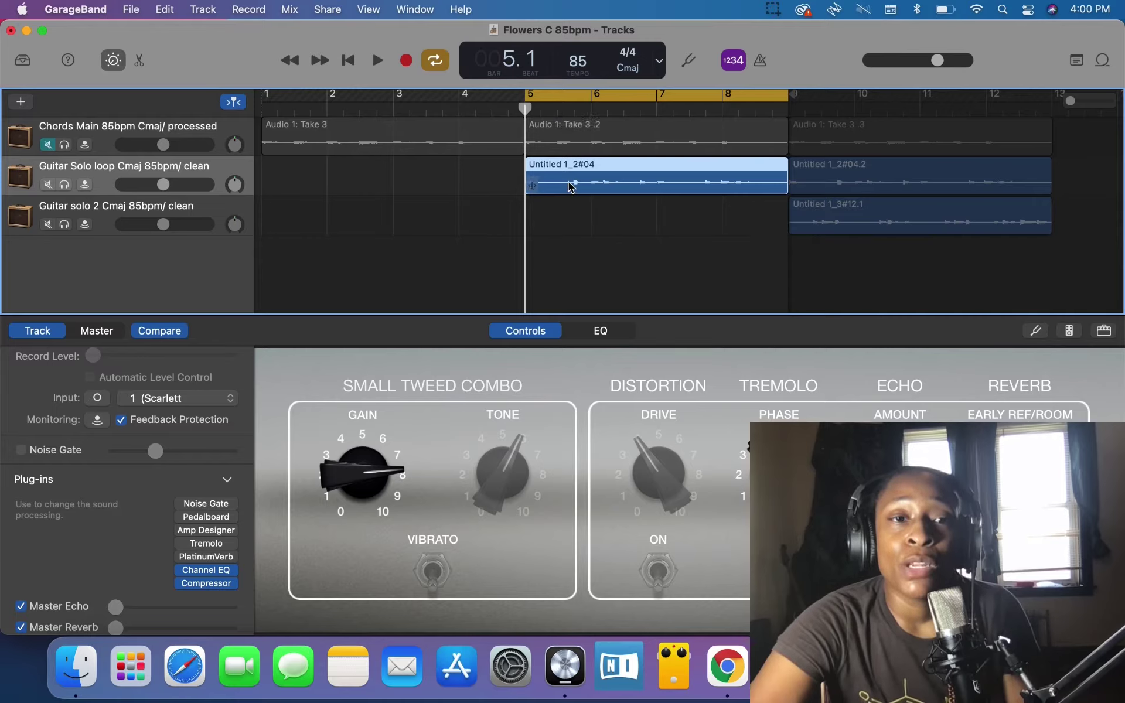
- Export the cycle area to disk as an uncompressed 24-bit WAVE file named "Guitar Solo loop Cmaj 85bpm/ clean"
{"action": "double_click", "coordinate": [189, 167]}
{"action": "key", "text": "super+c"}
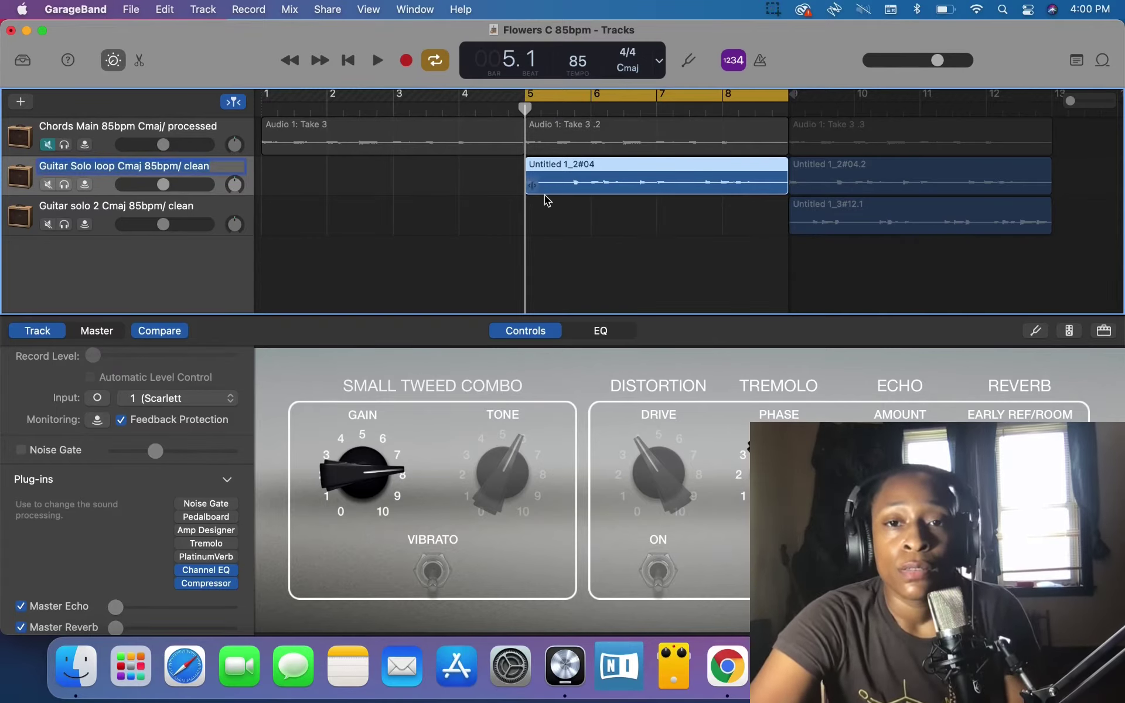
{"action": "left_click", "coordinate": [563, 205]}
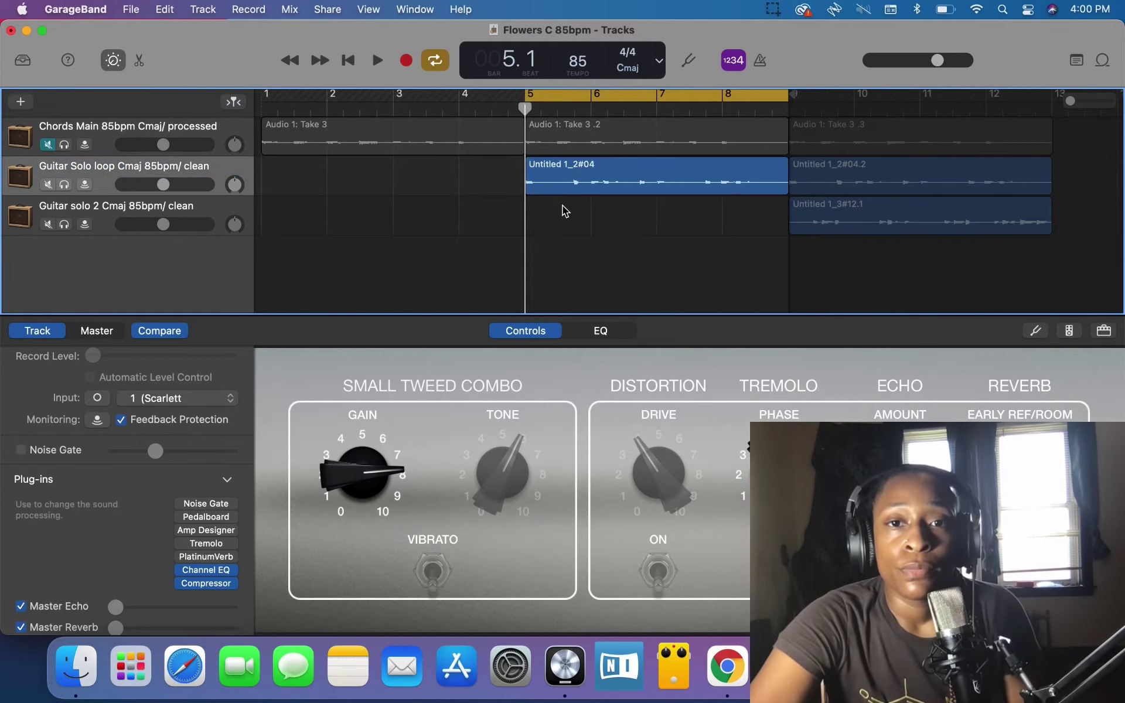
{"action": "left_click", "coordinate": [330, 9]}
{"action": "left_click", "coordinate": [387, 136]}
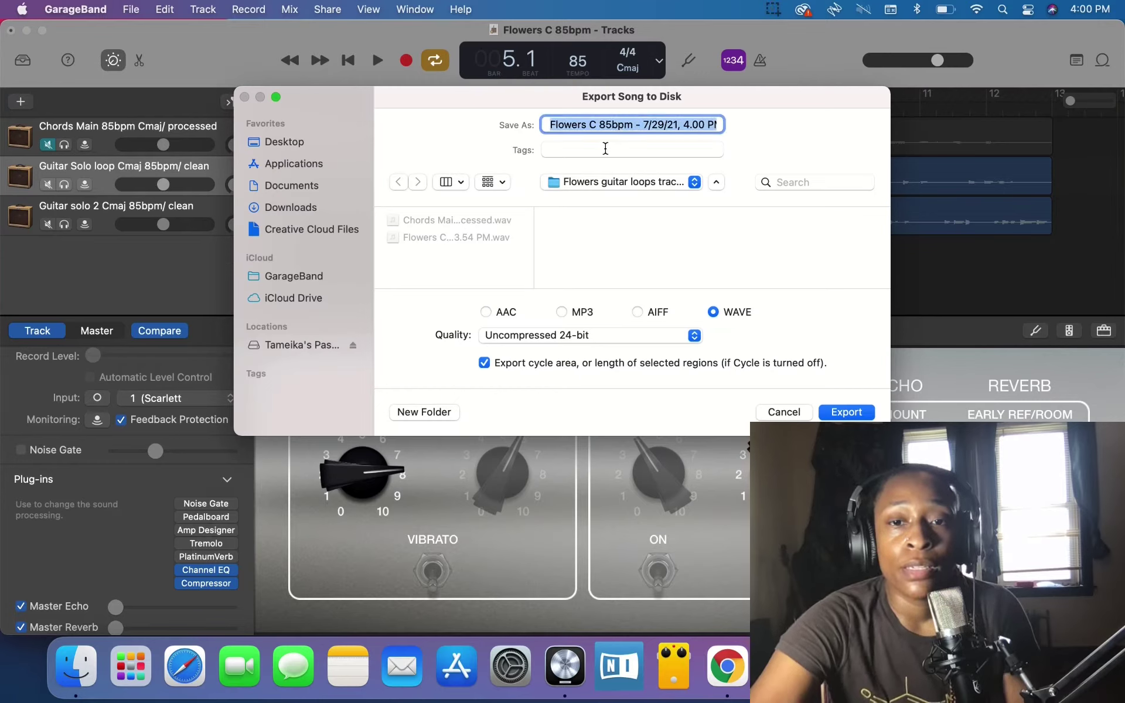
{"action": "key", "text": "super+v"}
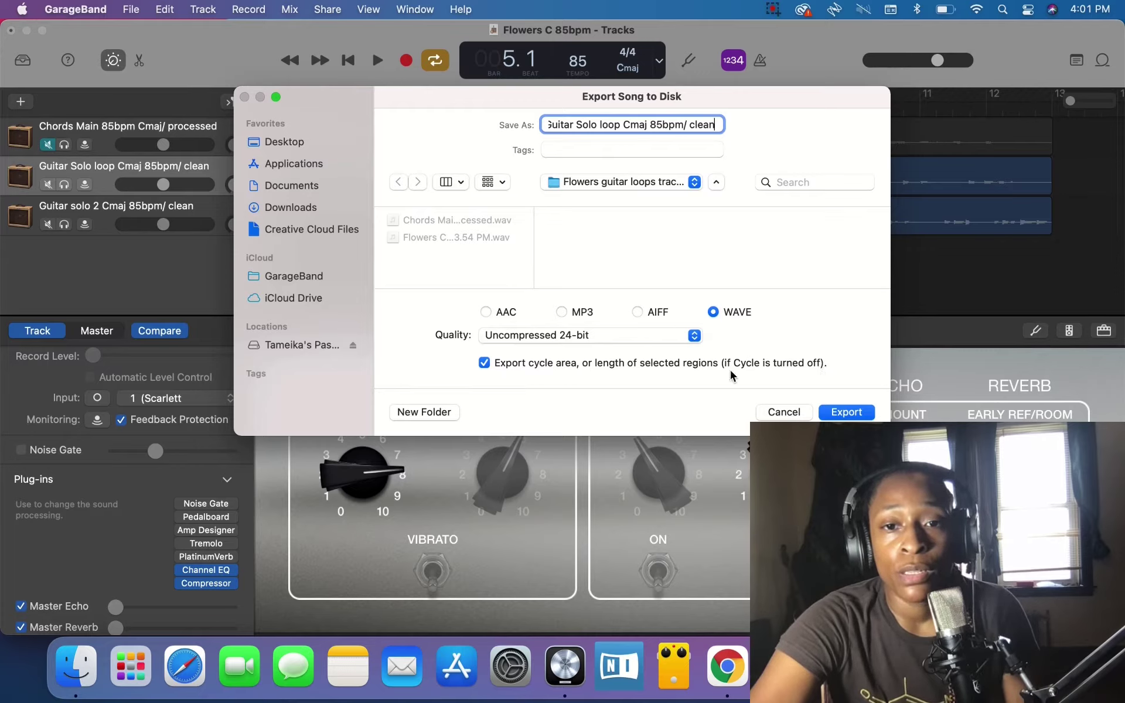
{"action": "left_click", "coordinate": [845, 412]}
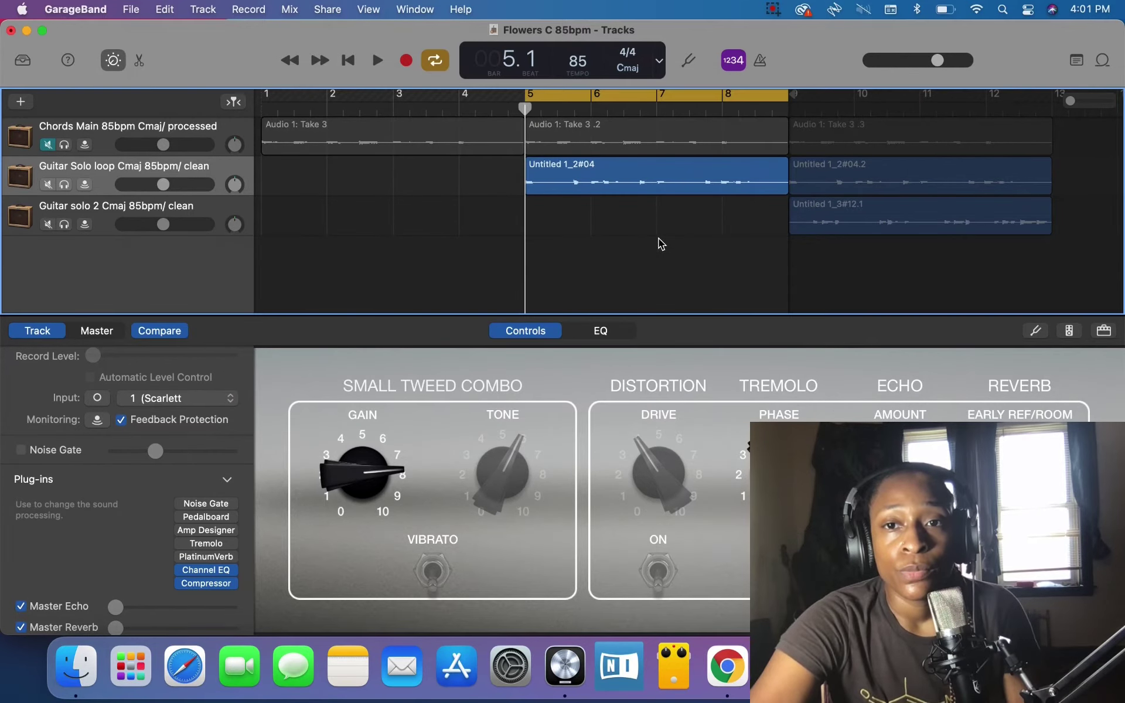
- Switch to Finder and preview the exported "Guitar Solo loop Cmaj 85bpm/ clean" WAV file in the Flowers guitar loops folder
{"action": "left_click", "coordinate": [76, 666]}
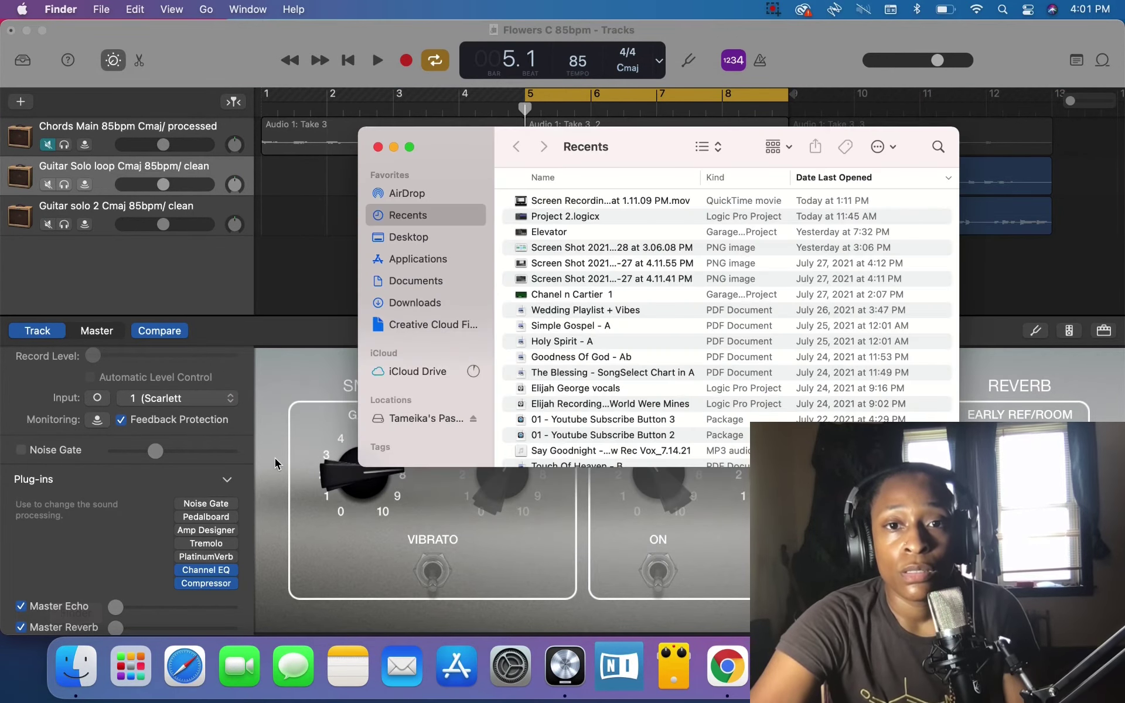
{"action": "left_click", "coordinate": [410, 419]}
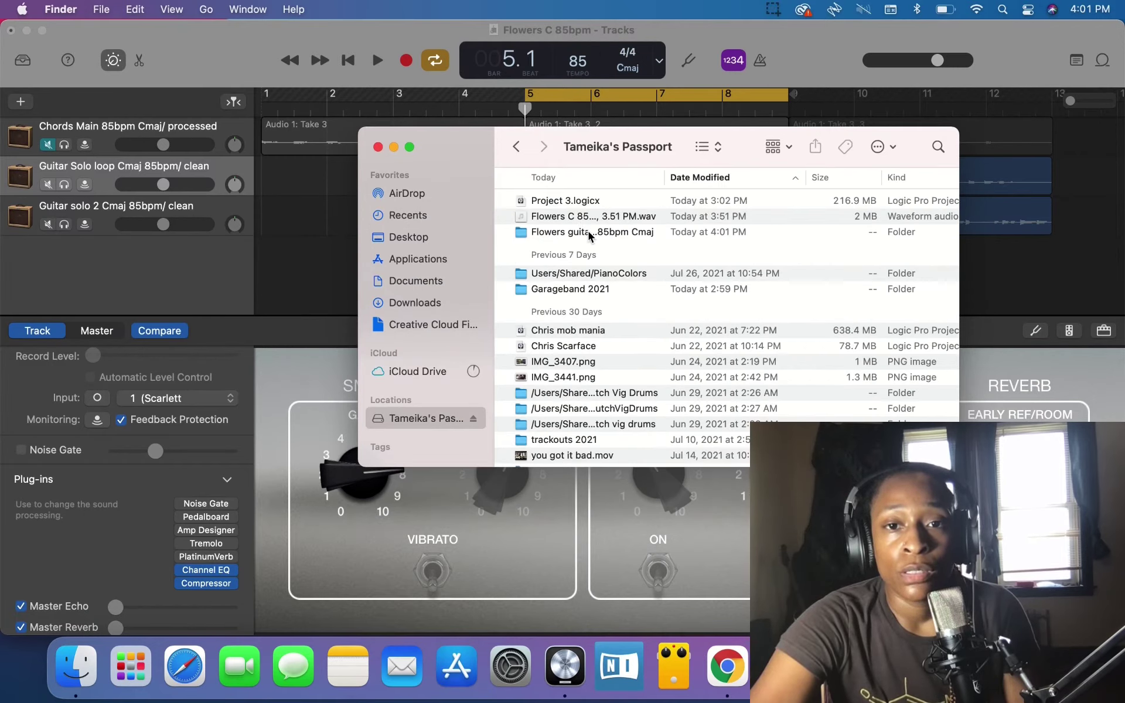
{"action": "double_click", "coordinate": [588, 233]}
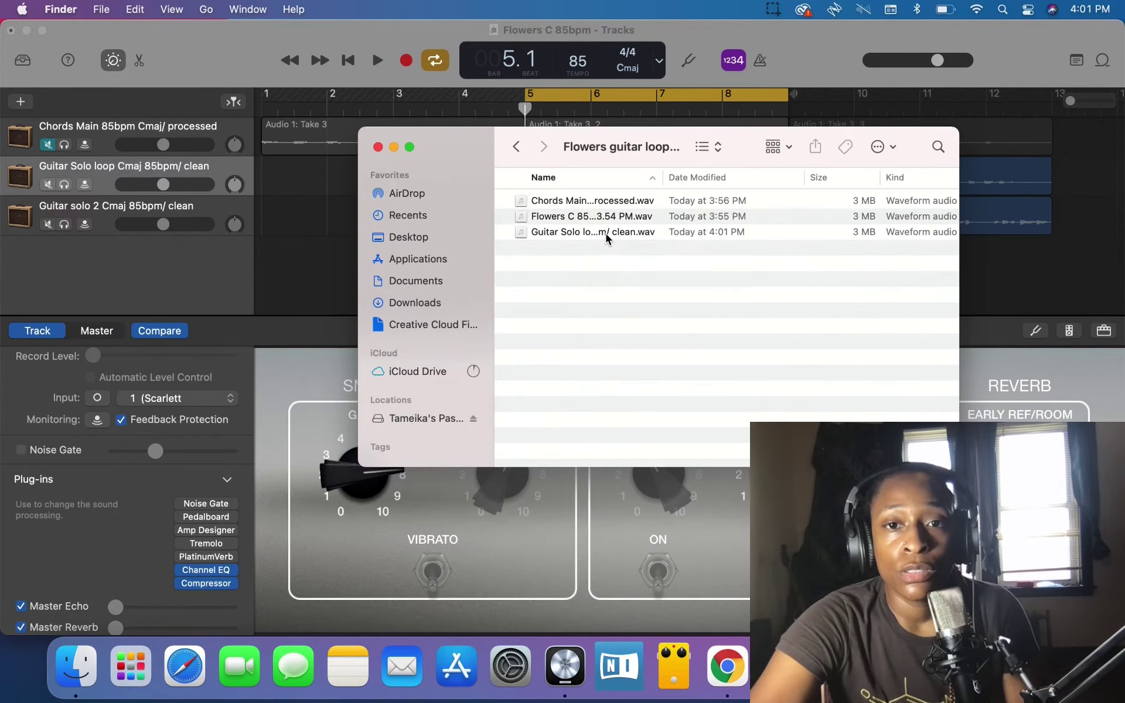
{"action": "left_click", "coordinate": [606, 233]}
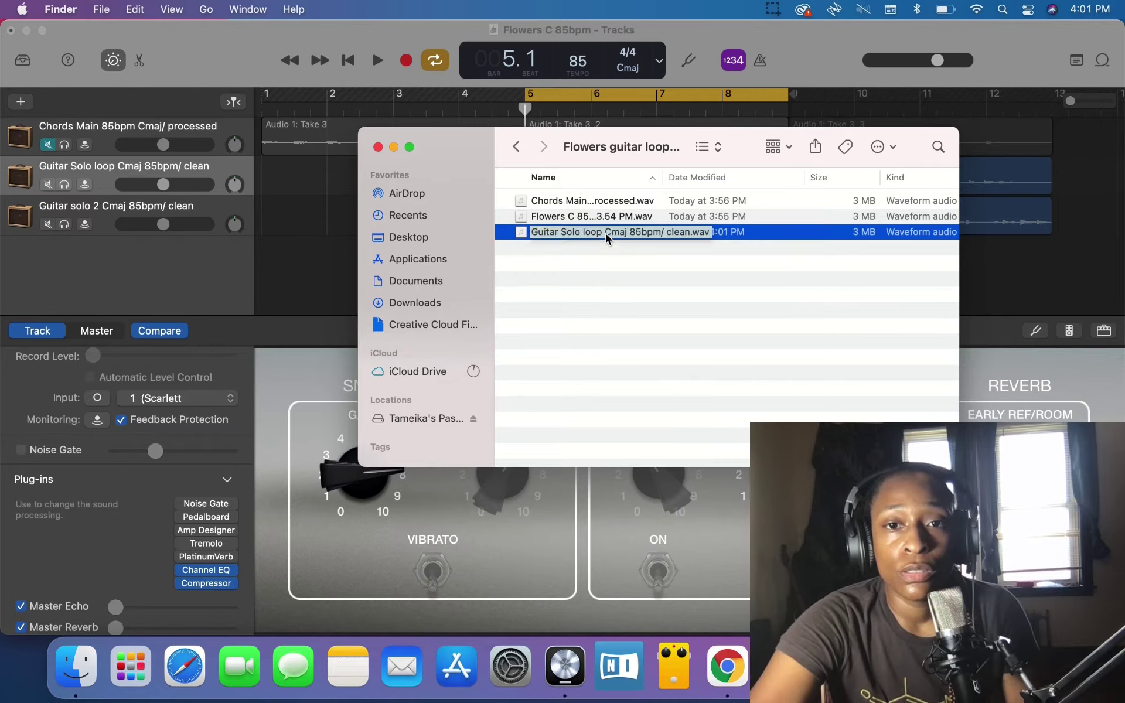
{"action": "key", "text": "space"}
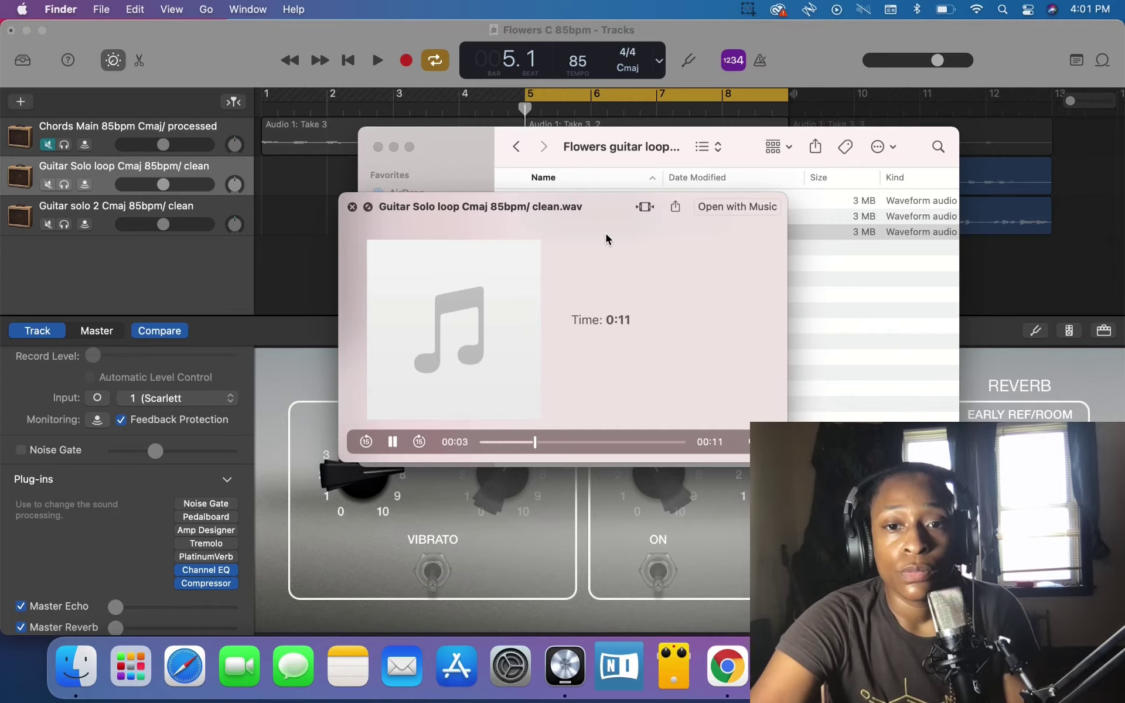
{"action": "key", "text": "space"}
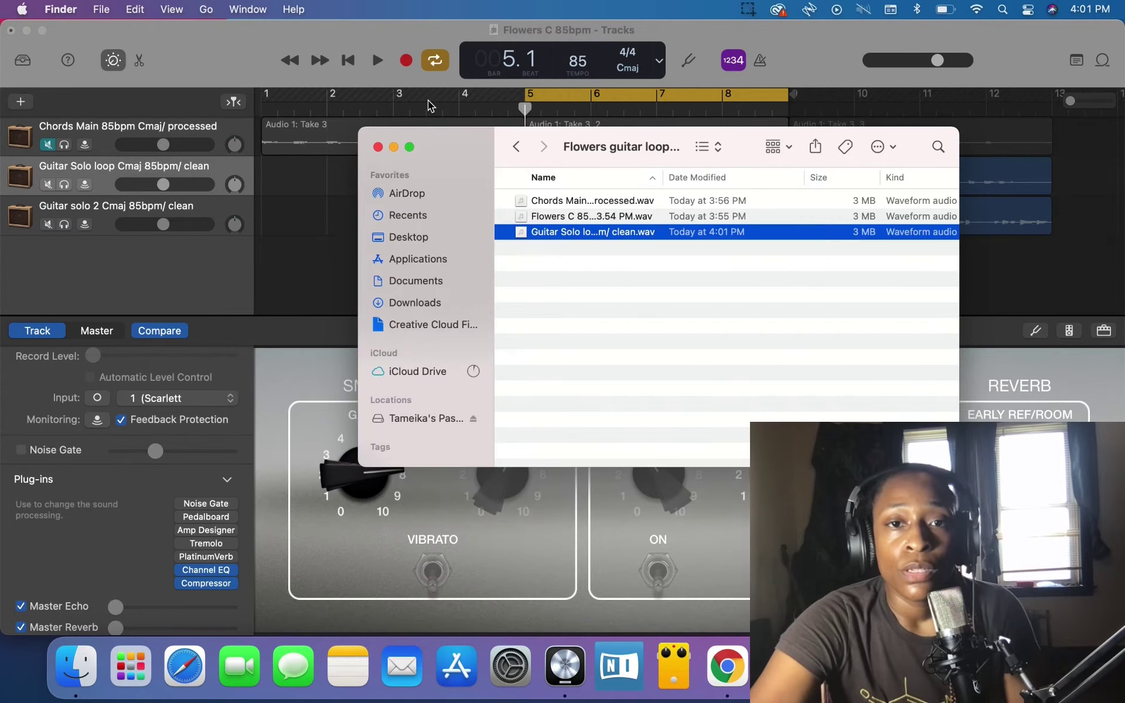
{"action": "left_click", "coordinate": [378, 147]}
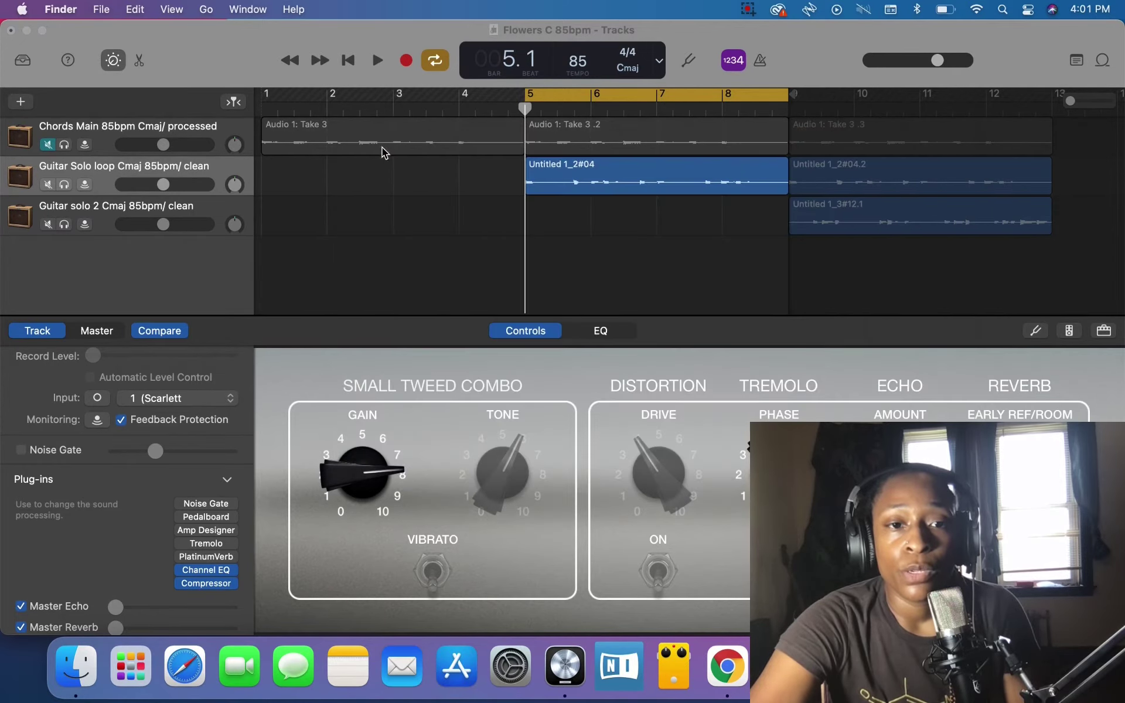
- Enable the Noise Gate, Pedalboard, Amp Designer and PlatinumVerb plug-ins on the Guitar Solo loop track in GarageBand
{"action": "left_click", "coordinate": [187, 520]}
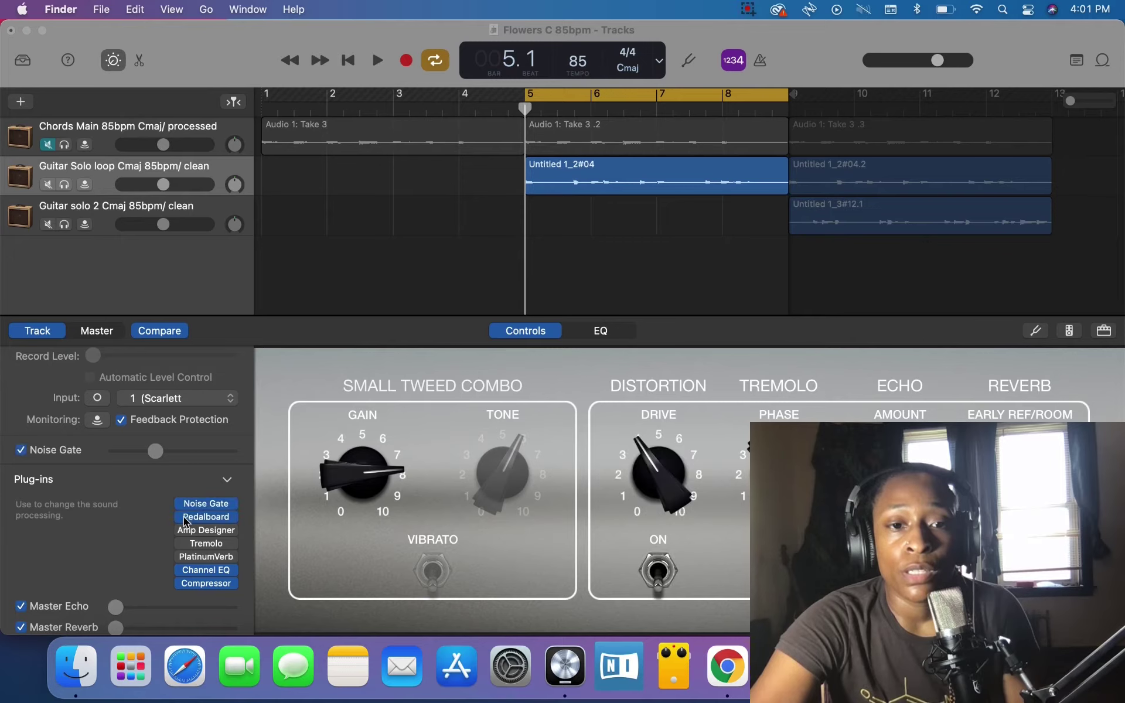
{"action": "left_click", "coordinate": [186, 532]}
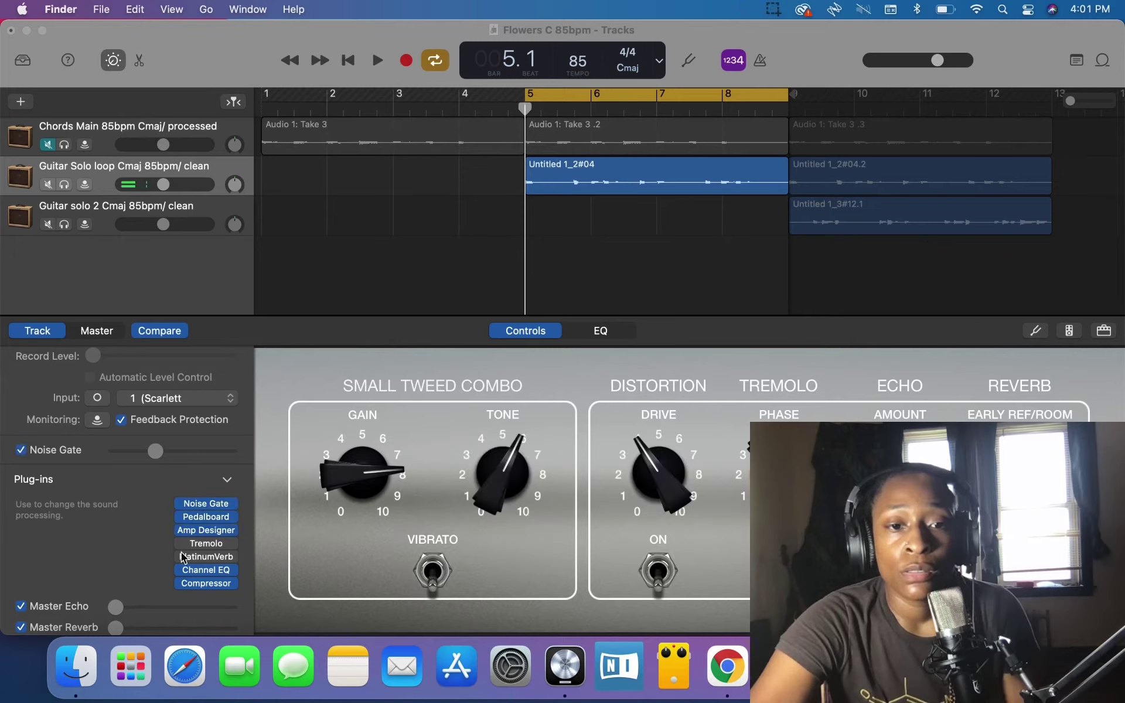
{"action": "left_click", "coordinate": [184, 556]}
- Rename the Guitar Solo loop track "Guitar Solo loop Cmaj 85bpm/ processed" and copy the new name
{"action": "double_click", "coordinate": [154, 168]}
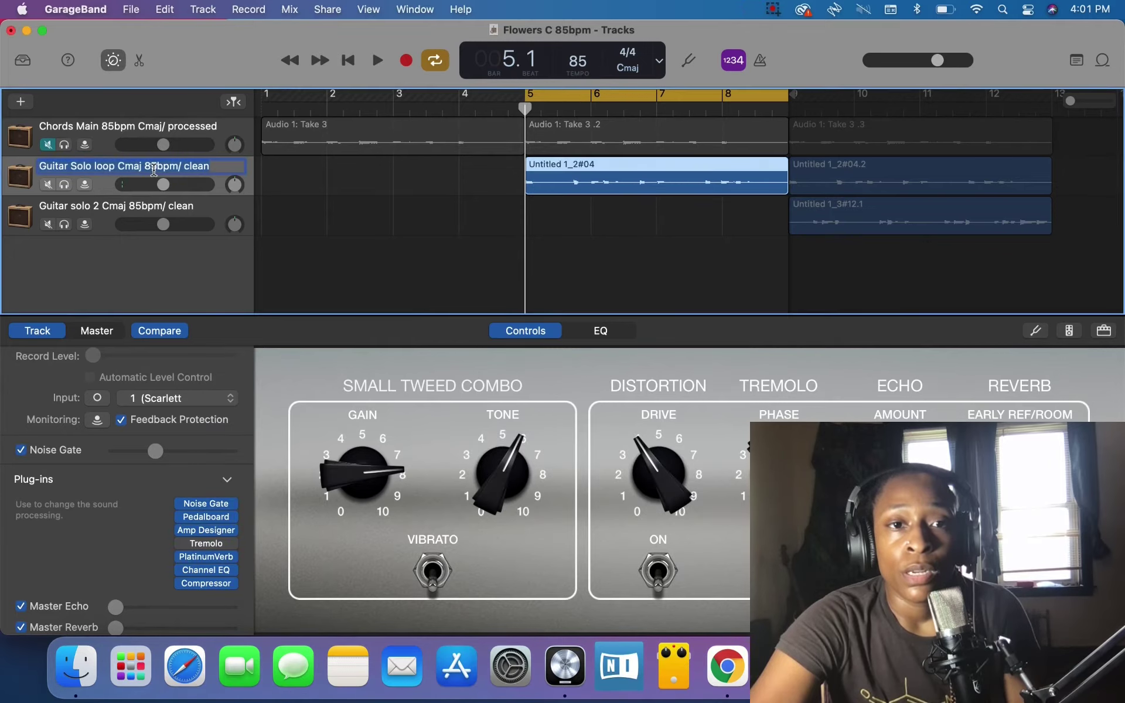
{"action": "left_click", "coordinate": [215, 166]}
{"action": "key", "text": "BackSpace"}
{"action": "key", "text": "BackSpace"}
{"action": "key", "text": "BackSpace"}
{"action": "key", "text": "BackSpace"}
{"action": "key", "text": "BackSpace"}
{"action": "key", "text": "BackSpace"}
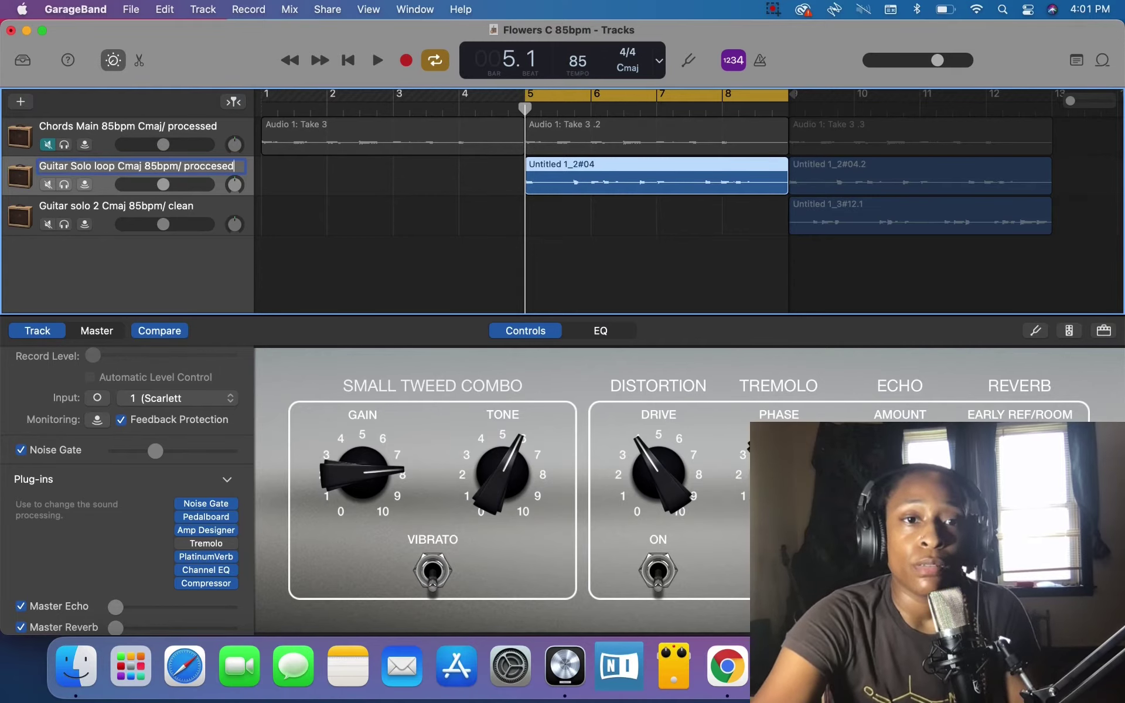
{"action": "type", "text": "proccesed"}
{"action": "key", "text": "BackSpace"}
{"action": "key", "text": "BackSpace"}
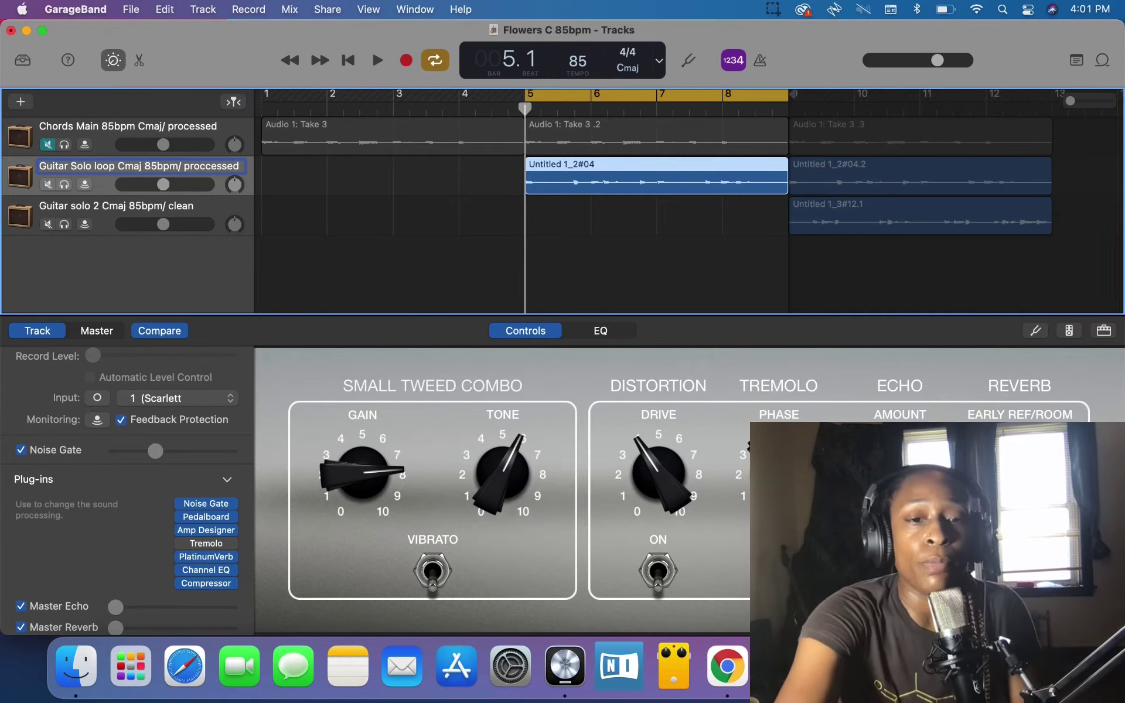
{"action": "triple_click", "coordinate": [214, 165]}
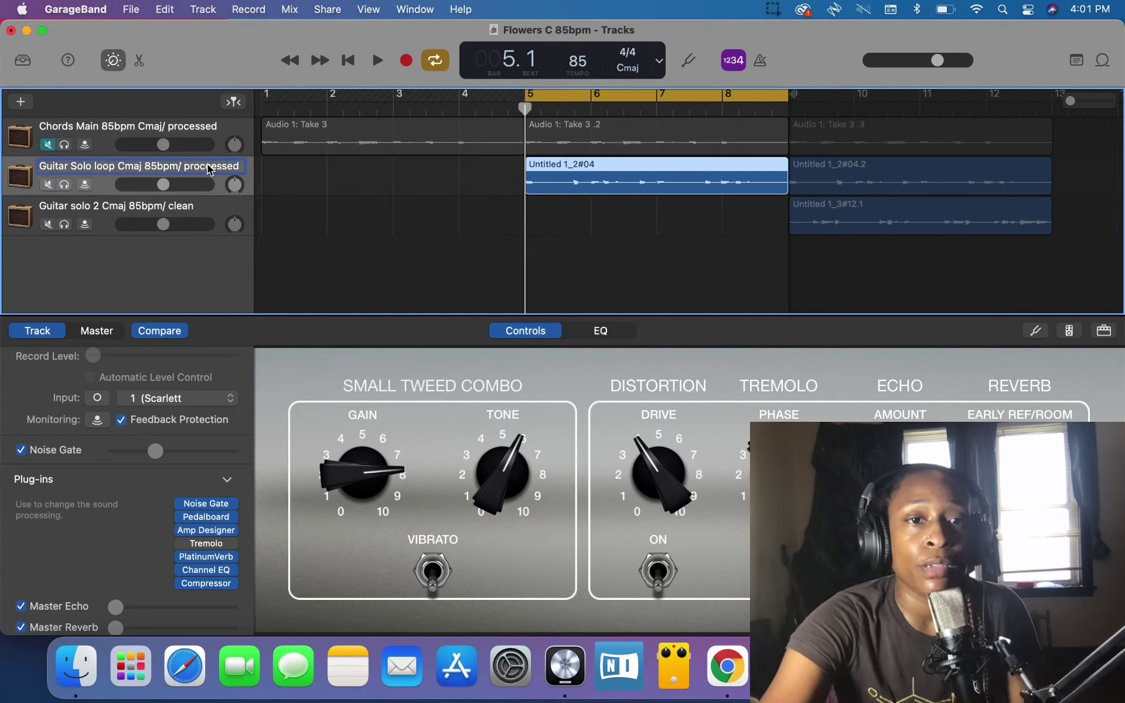
{"action": "key", "text": "Return"}
{"action": "left_click", "coordinate": [37, 174]}
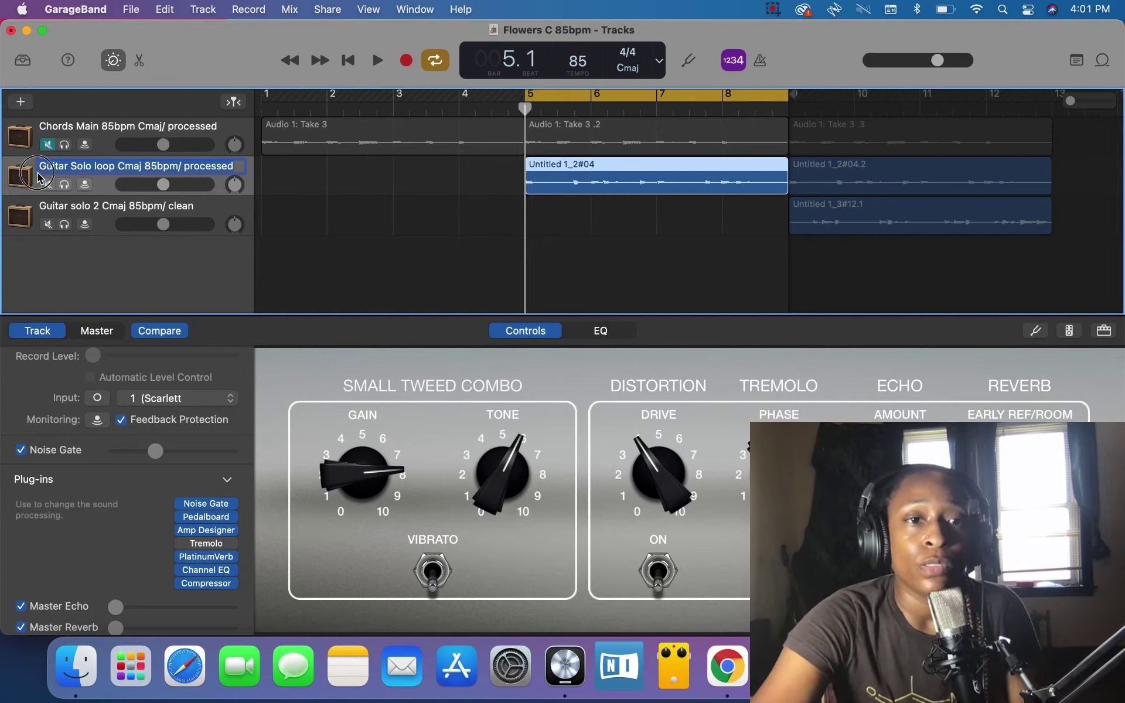
{"action": "left_click", "coordinate": [303, 183]}
{"action": "left_click", "coordinate": [587, 177]}
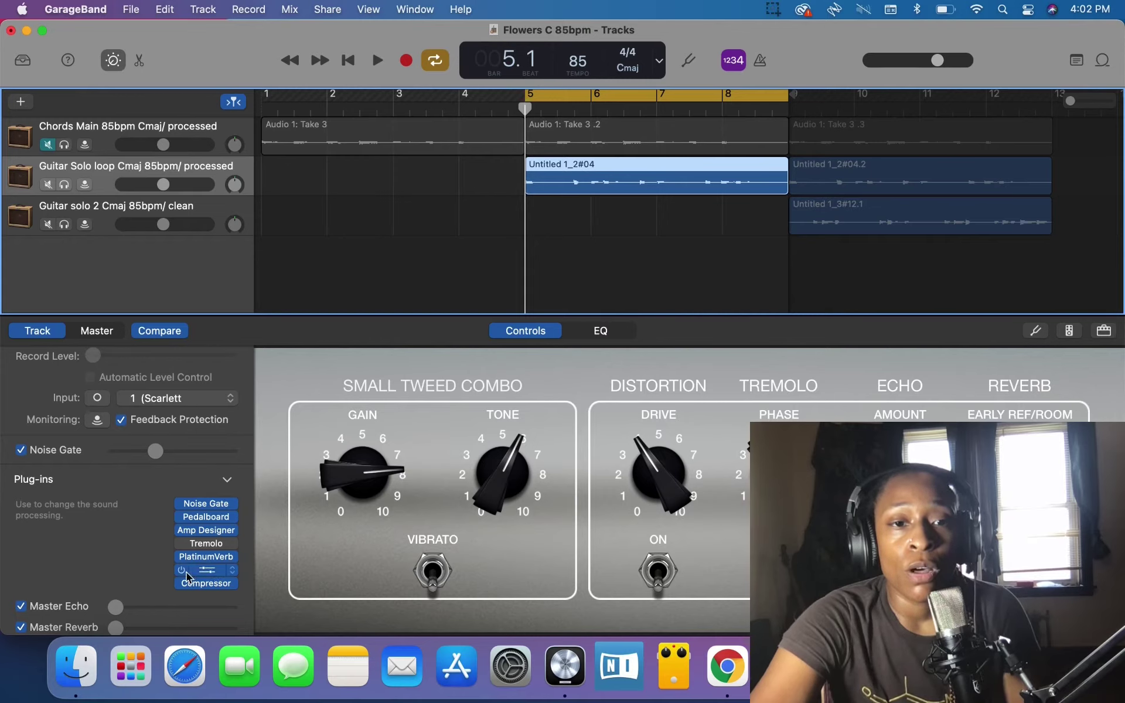
- Export the cycle area to disk as an uncompressed 24-bit WAVE file named "Guitar Solo loop Cmaj 85bpm/ processed"
{"action": "mouse_move", "coordinate": [210, 531]}
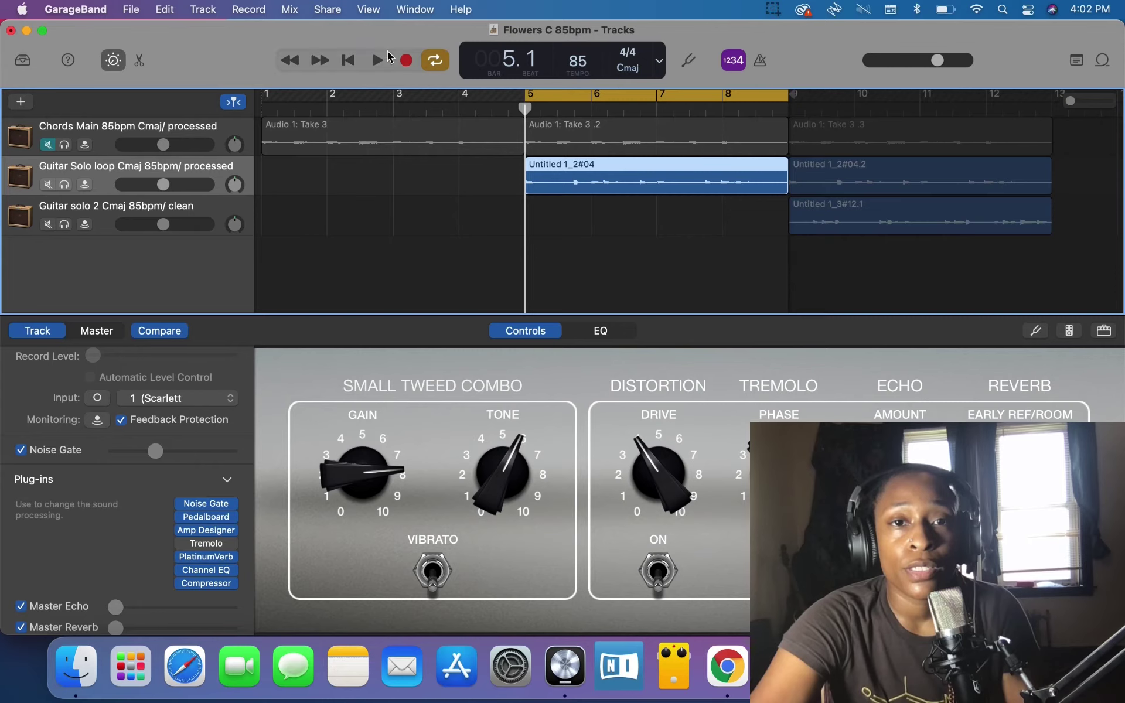
{"action": "left_click", "coordinate": [326, 8]}
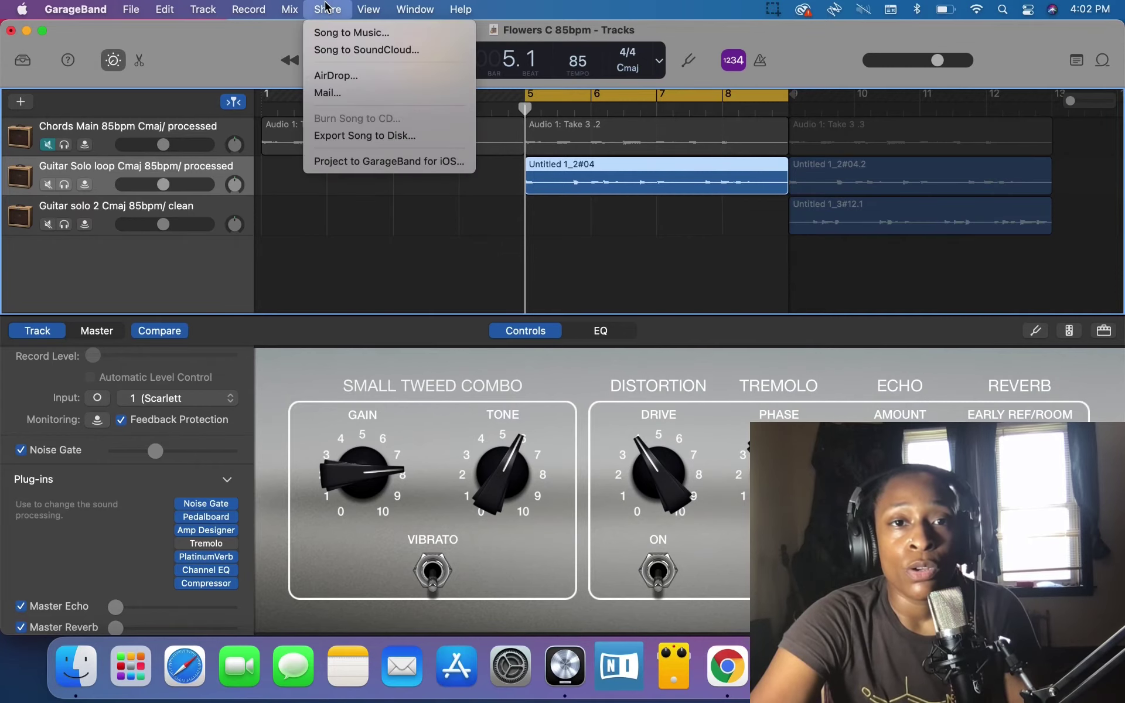
{"action": "left_click", "coordinate": [376, 135]}
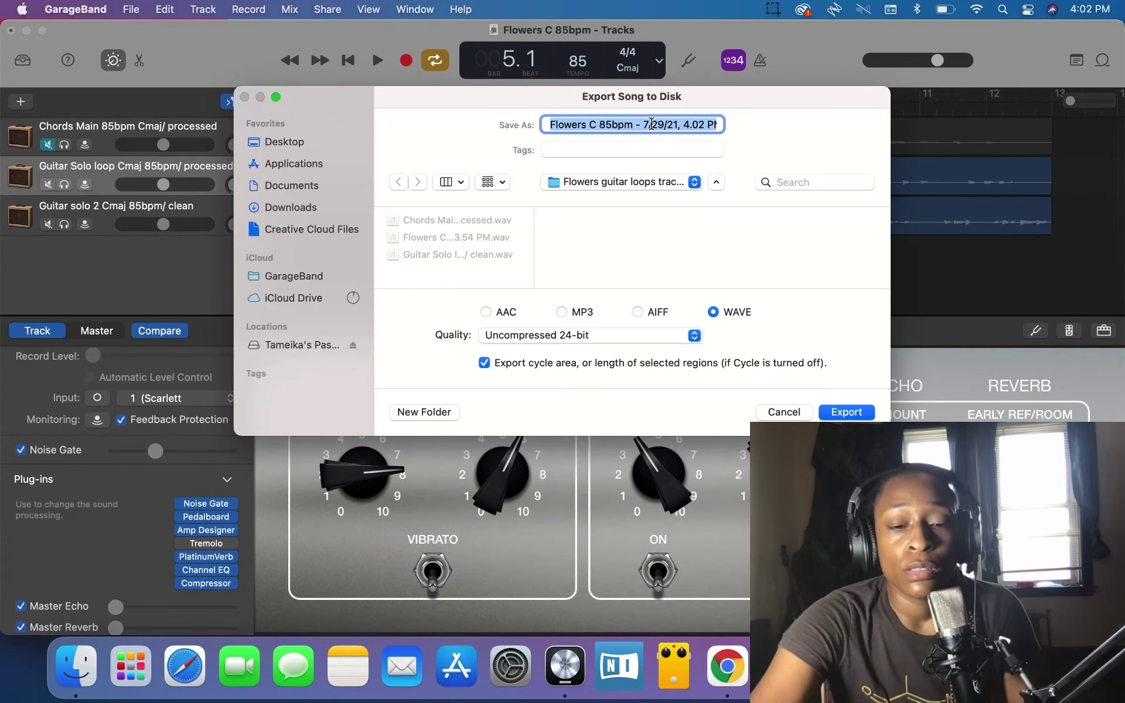
{"action": "key", "text": "super+v"}
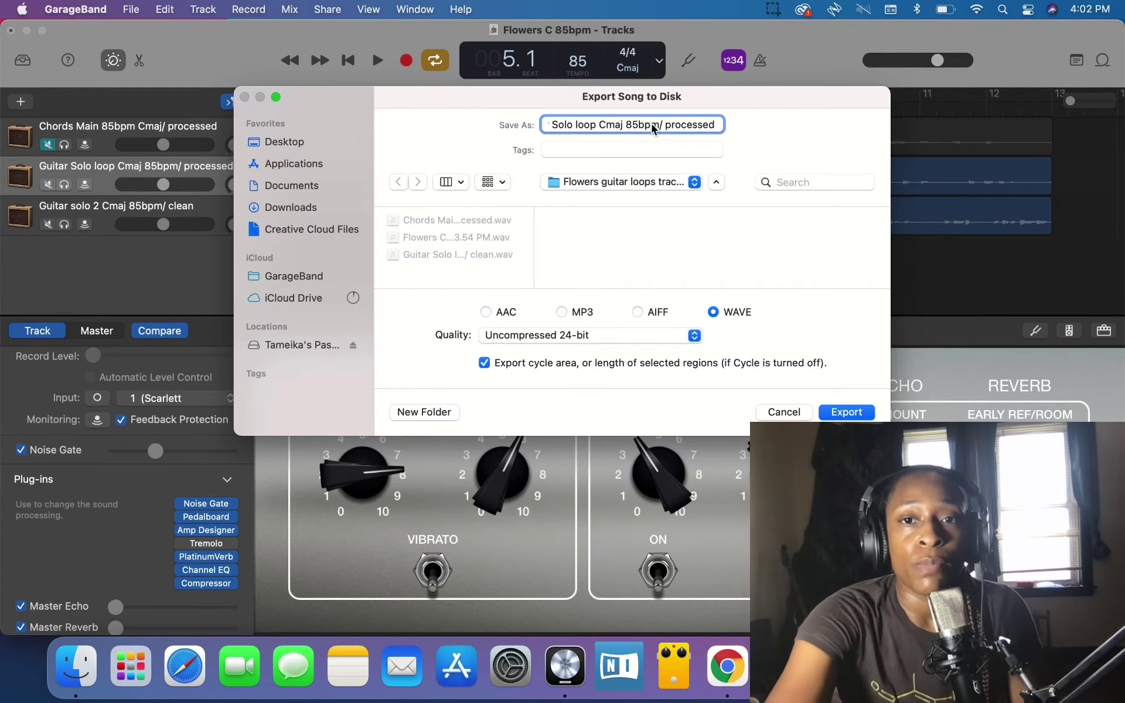
{"action": "left_click", "coordinate": [843, 411]}
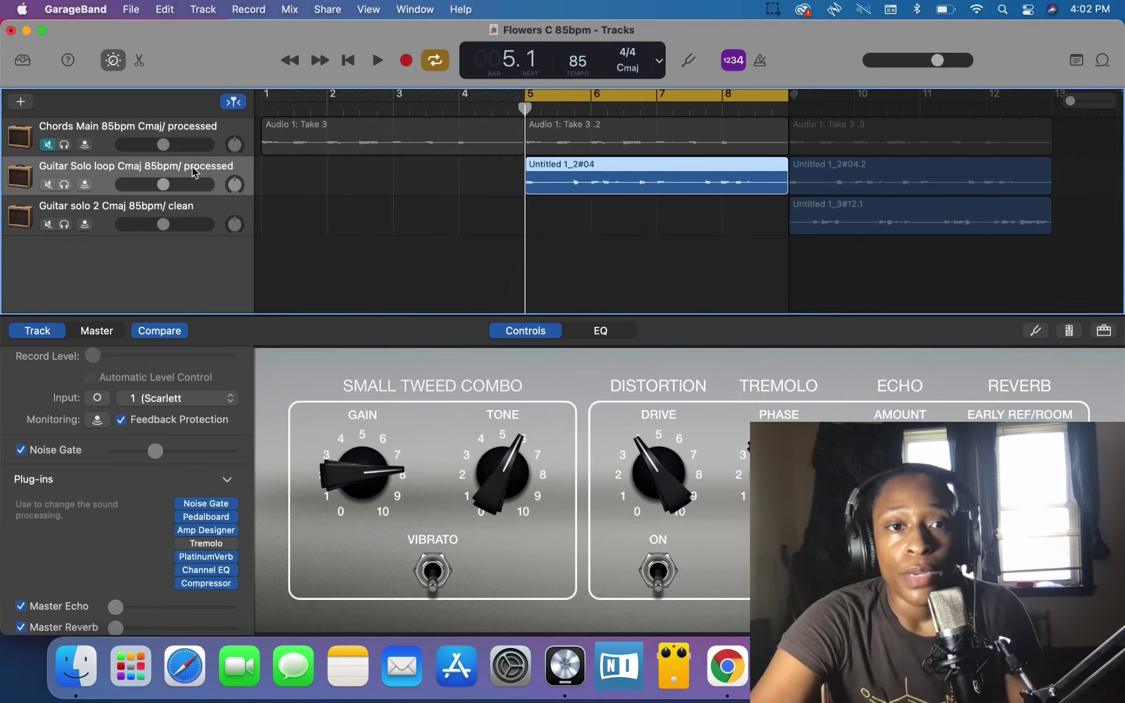
- Move the cycle area and project end to span bars 9 to 13, and mute the Guitar Solo loop track
{"action": "left_click", "coordinate": [201, 209]}
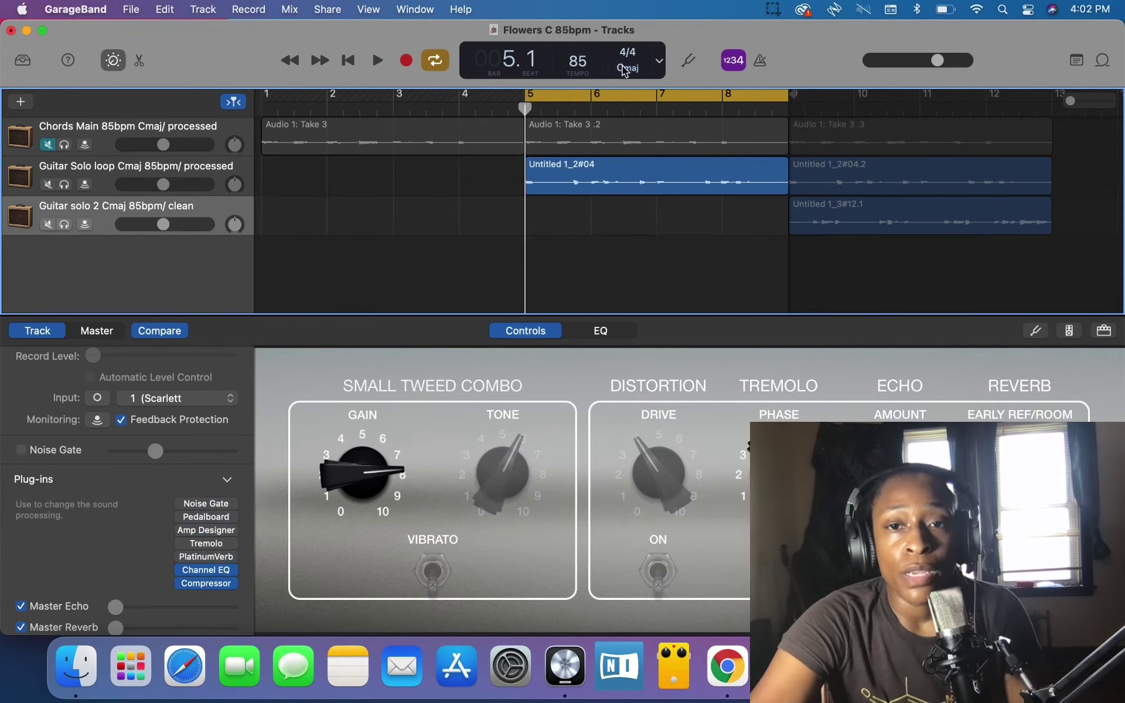
{"action": "left_click", "coordinate": [636, 95]}
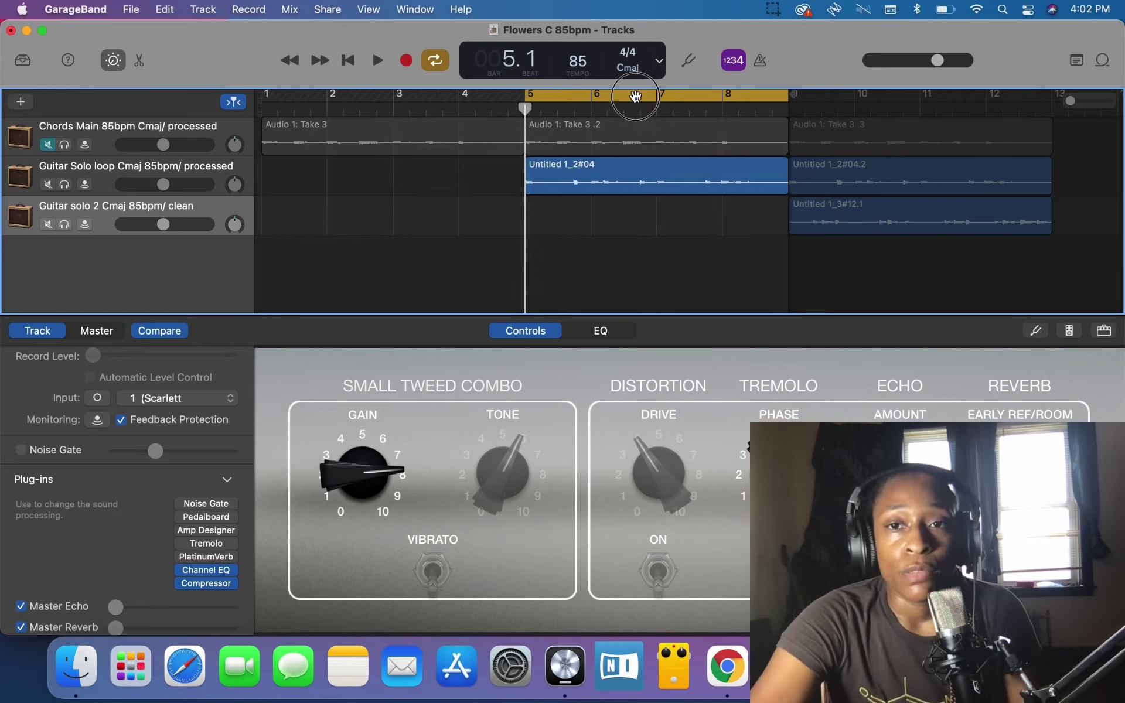
{"action": "left_click_drag", "start_coordinate": [793, 94], "coordinate": [1055, 92]}
{"action": "left_click_drag", "start_coordinate": [656, 98], "coordinate": [922, 106]}
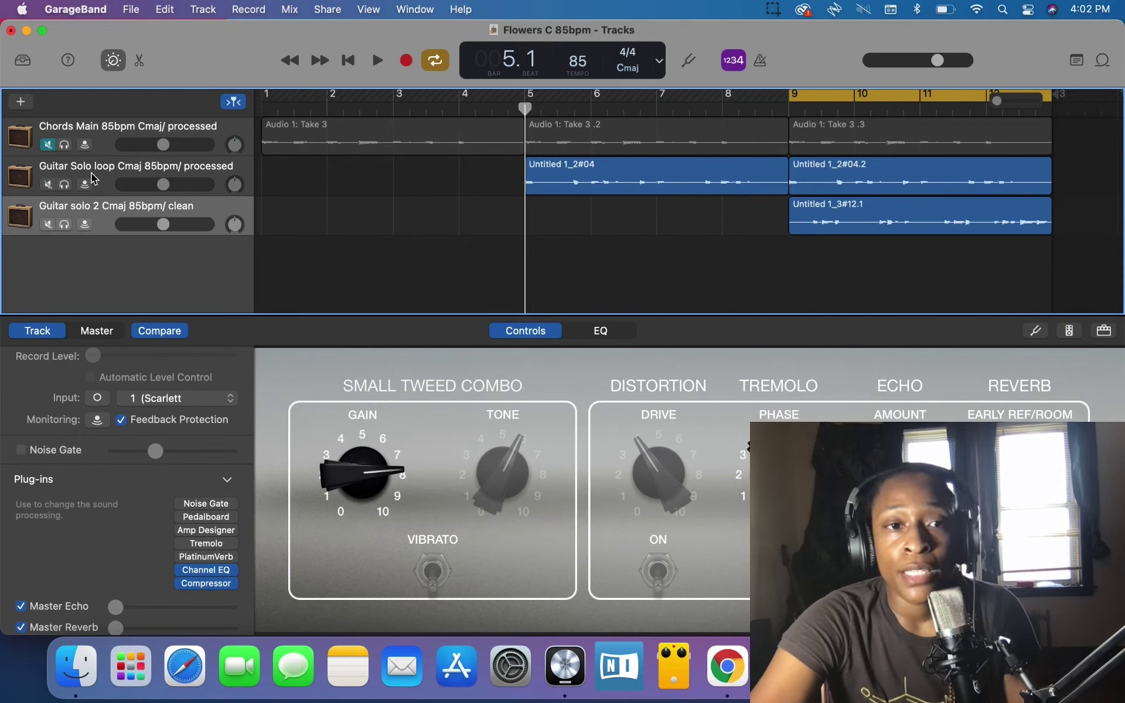
{"action": "left_click", "coordinate": [47, 185]}
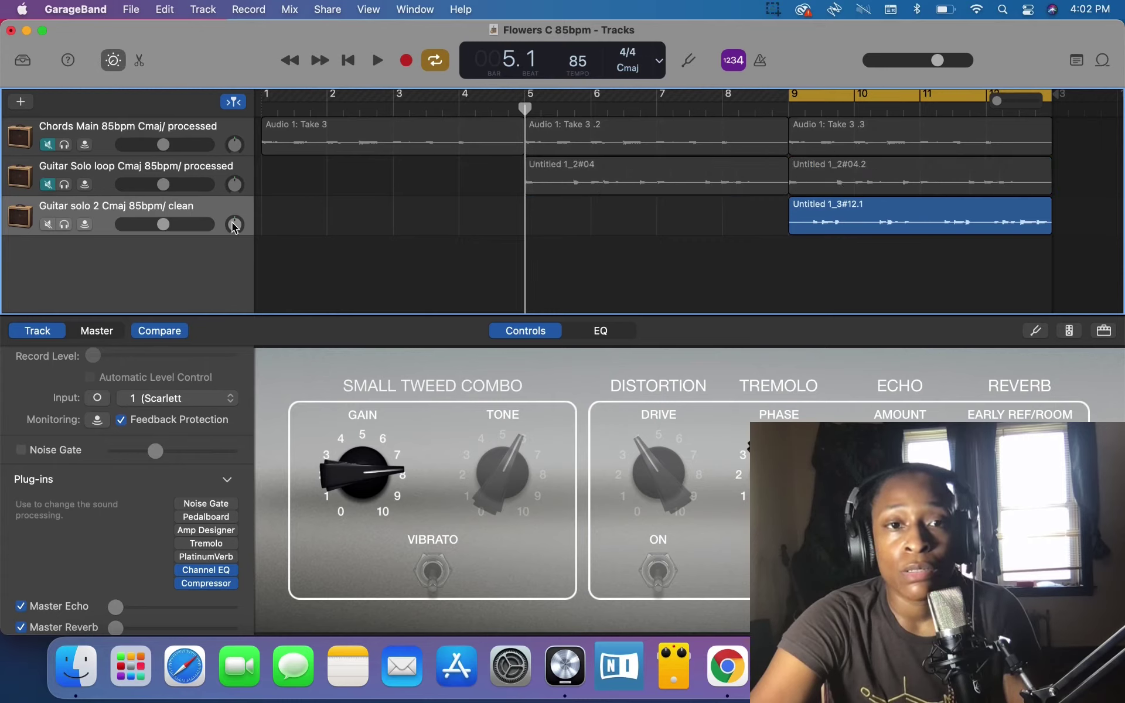
- Export the cycle area as an uncompressed 24-bit WAVE file, reusing the third track's name, "Guitar solo 2 Cmaj 85bpm/ clean"
{"action": "double_click", "coordinate": [141, 206]}
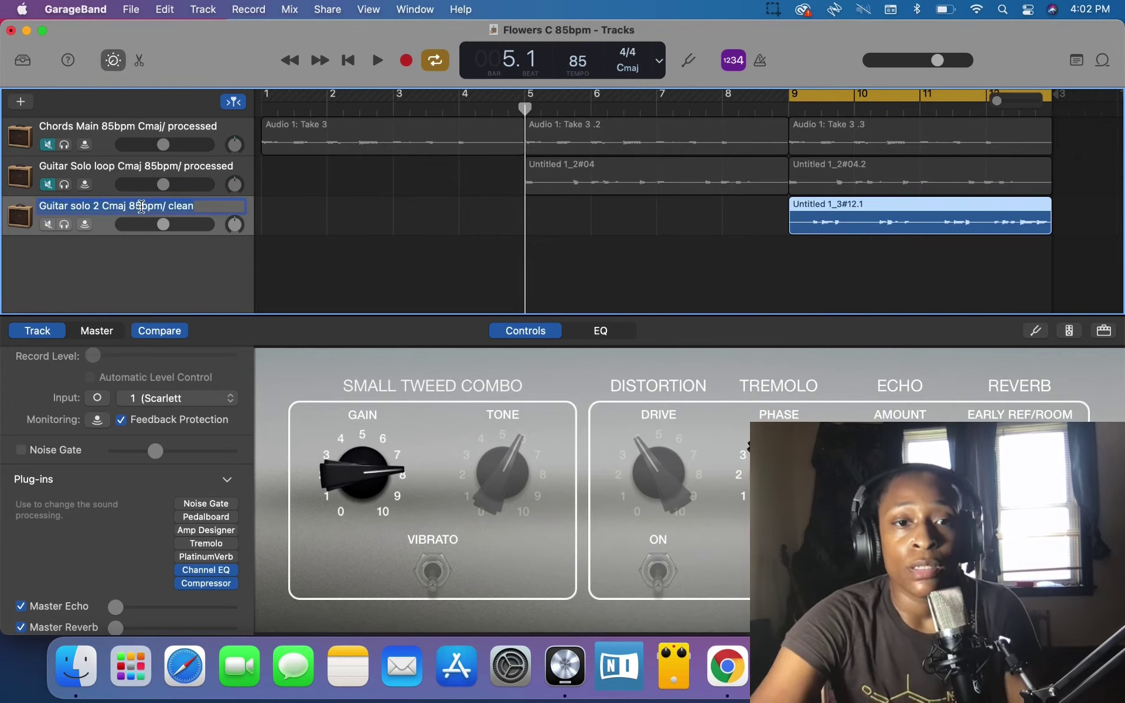
{"action": "key", "text": "super+c"}
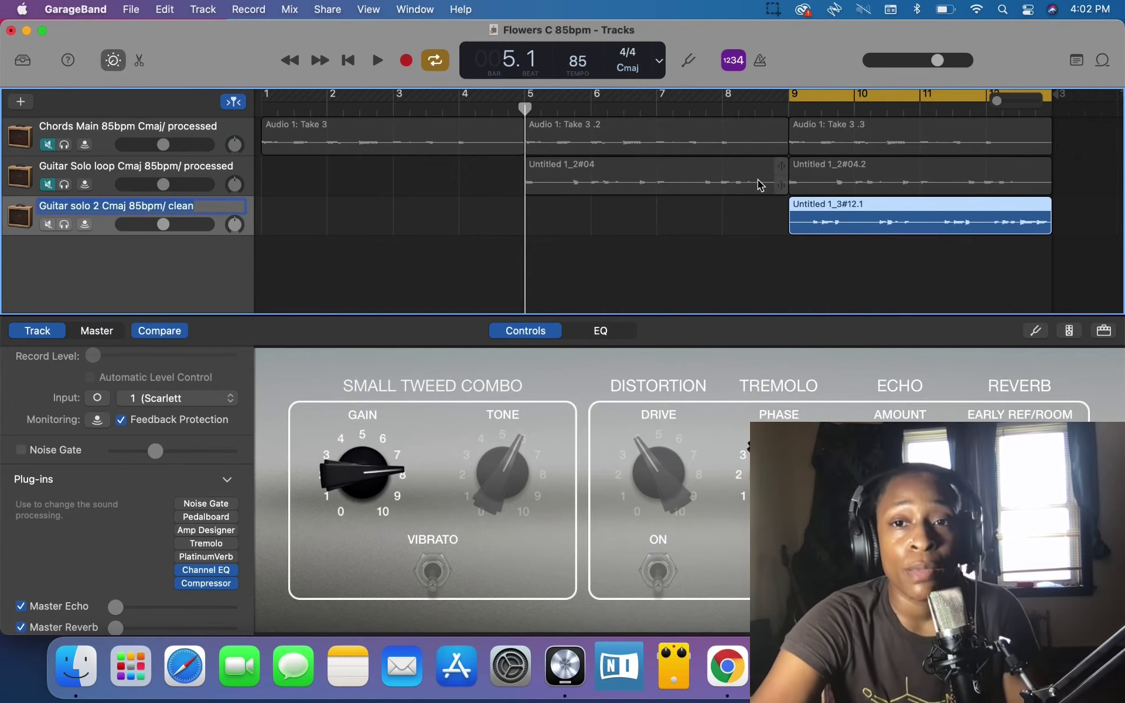
{"action": "left_click", "coordinate": [788, 112]}
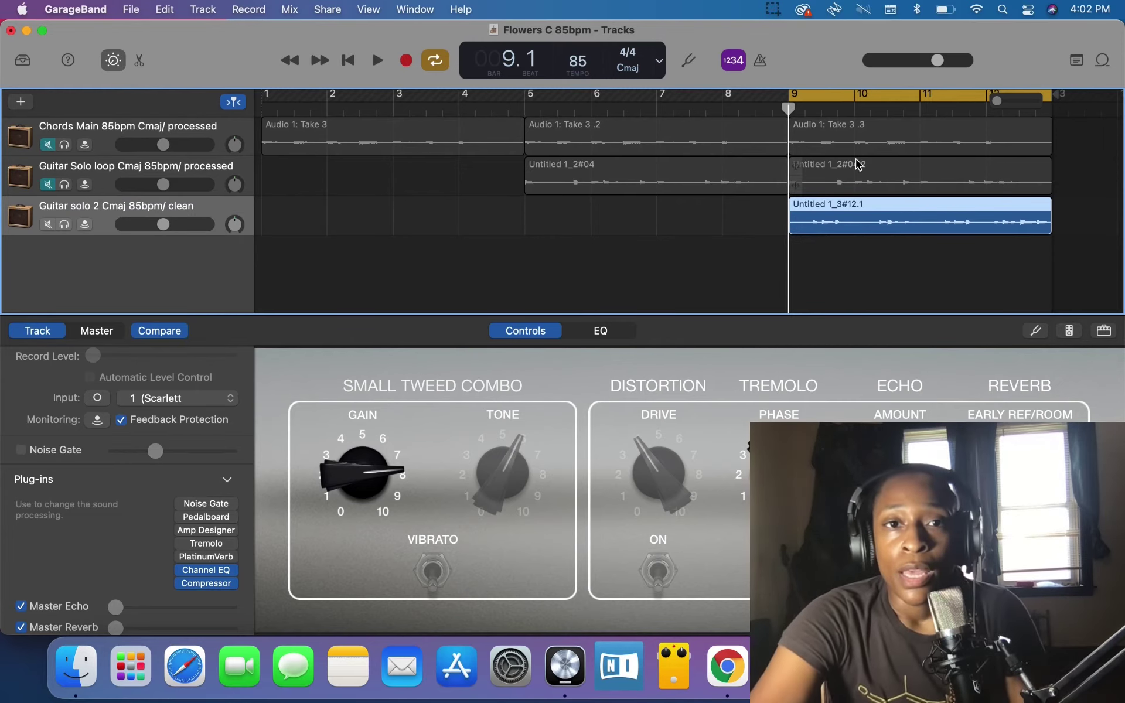
{"action": "left_click", "coordinate": [327, 9]}
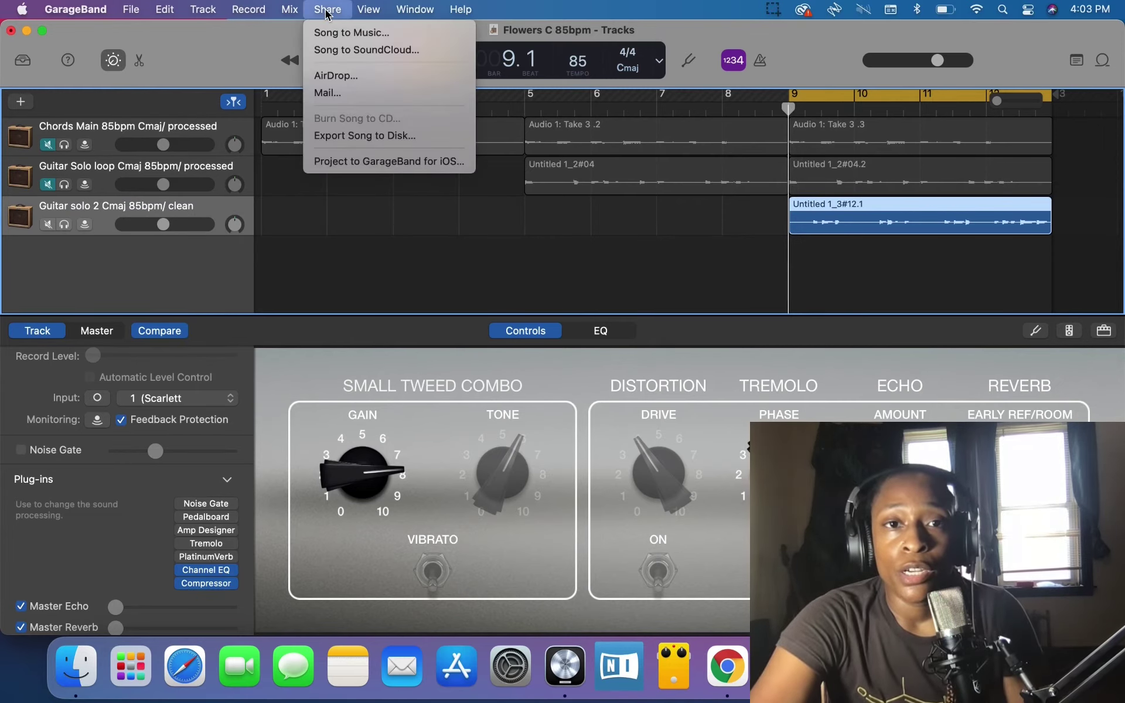
{"action": "left_click", "coordinate": [369, 134]}
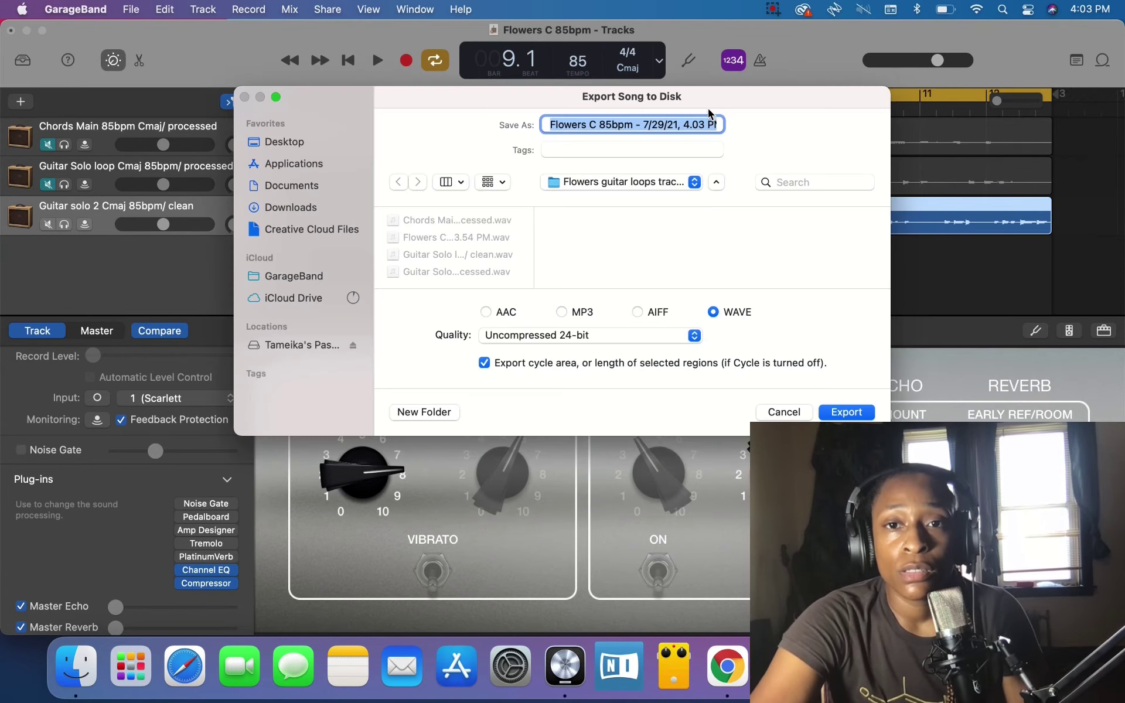
{"action": "key", "text": "super+v"}
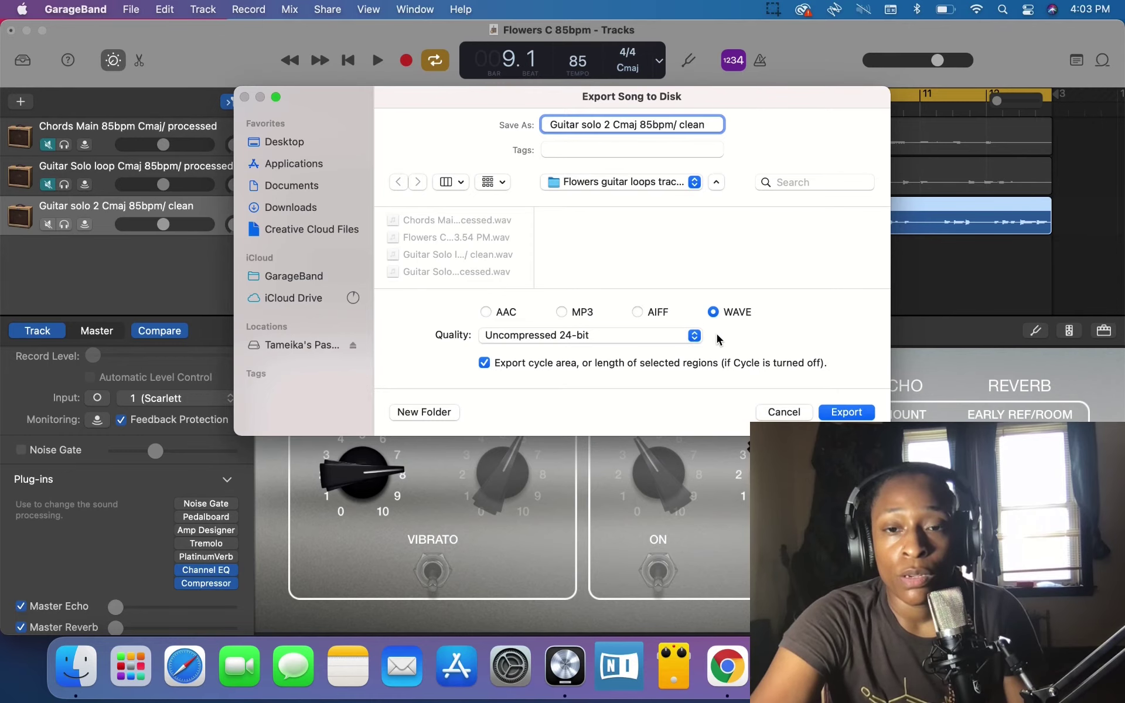
{"action": "left_click", "coordinate": [856, 412]}
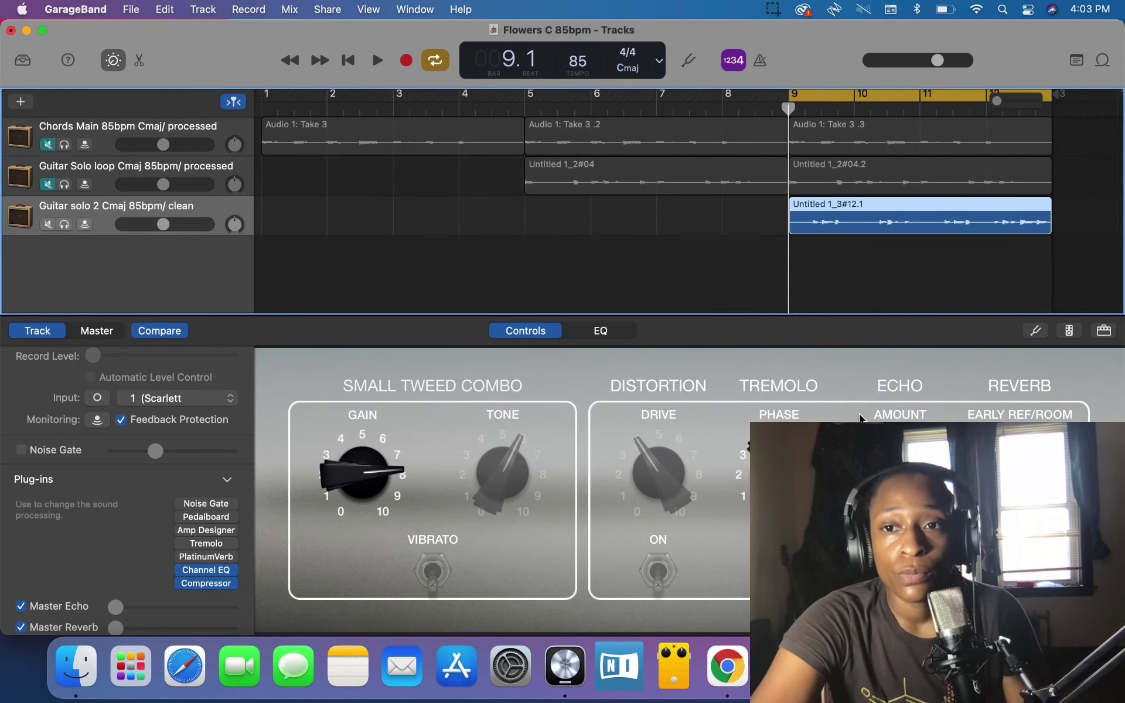
- Enable the Noise Gate, Pedalboard, Amp Designer and PlatinumVerb plug-ins on the Guitar solo 2 track
{"action": "left_click", "coordinate": [181, 504]}
{"action": "left_click", "coordinate": [181, 517]}
{"action": "left_click", "coordinate": [182, 530]}
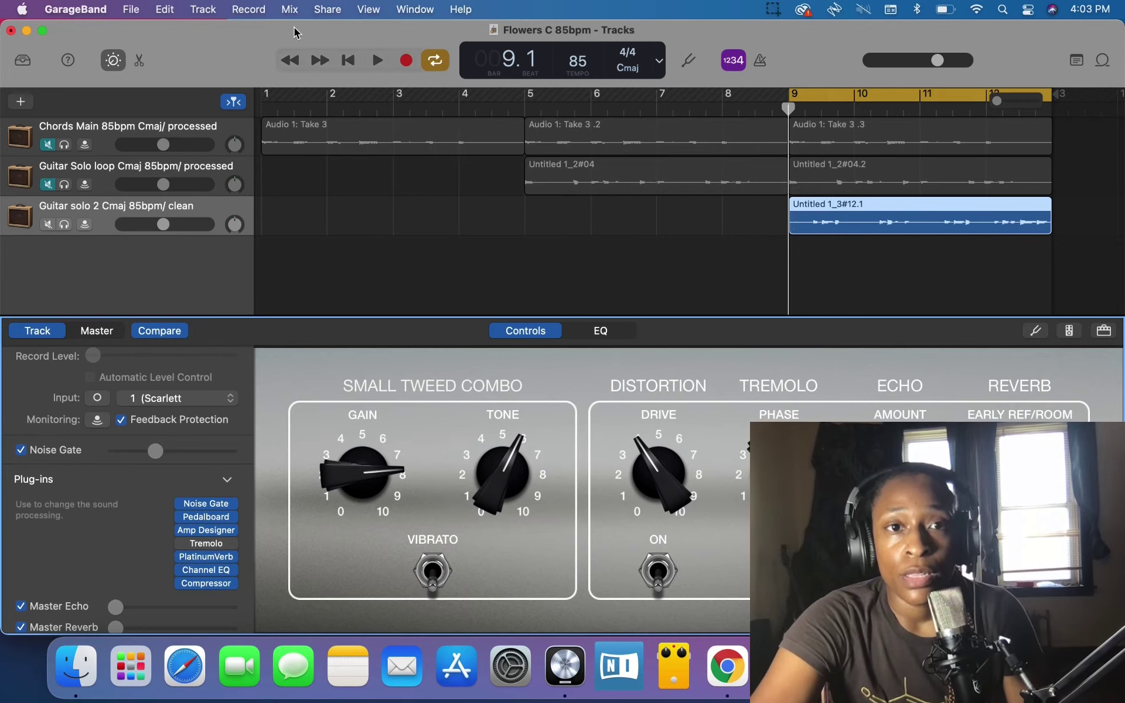
- Rename the Guitar solo 2 track "Guitar solo 2 Cmaj 85bpm/ processed" and copy the new name
{"action": "double_click", "coordinate": [170, 206]}
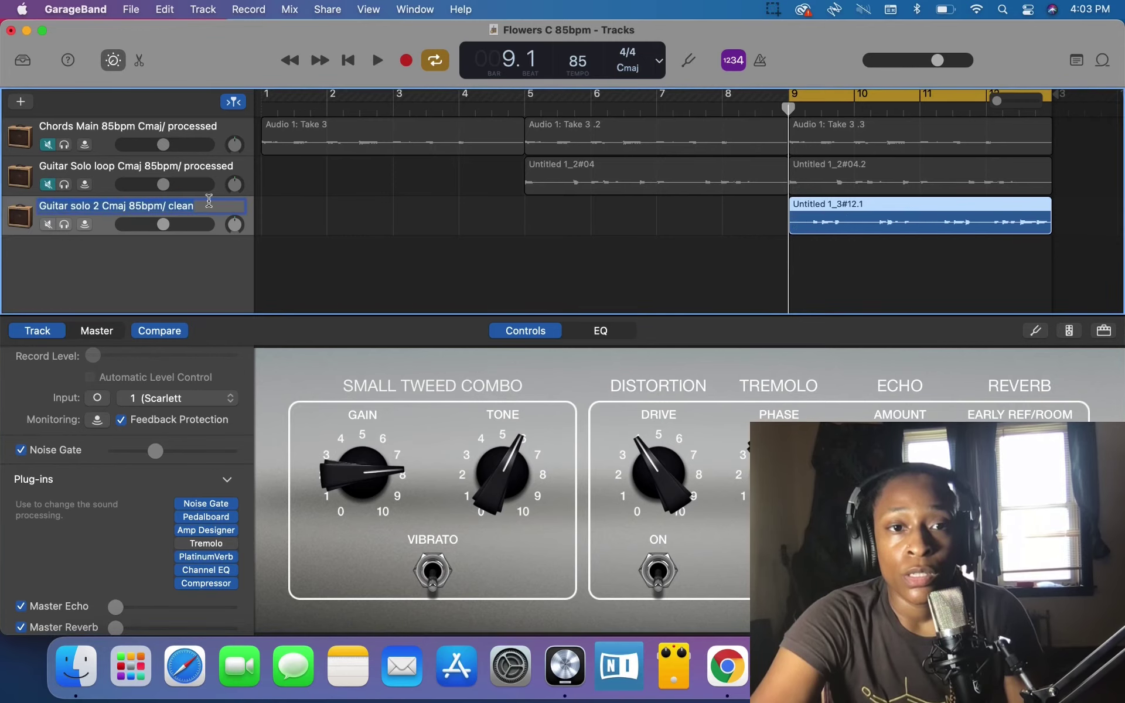
{"action": "key", "text": "BackSpace"}
{"action": "key", "text": "BackSpace"}
{"action": "key", "text": "BackSpace"}
{"action": "key", "text": "BackSpace"}
{"action": "key", "text": "BackSpace"}
{"action": "type", "text": "processed"}
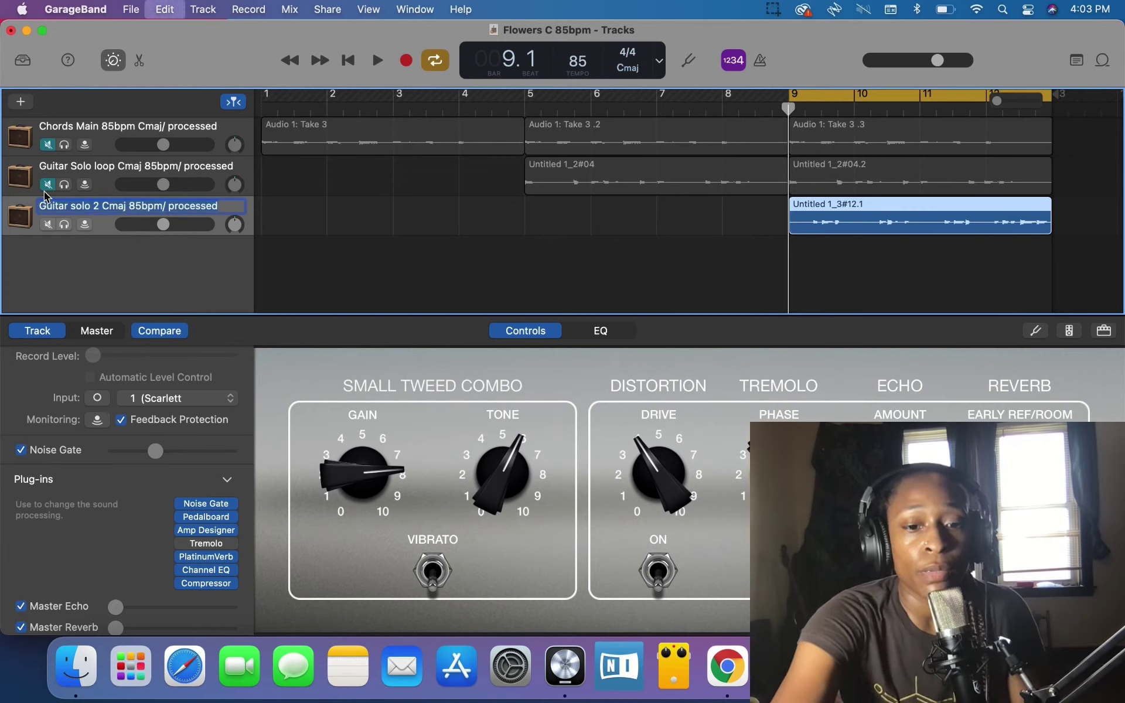
{"action": "key", "text": "Return"}
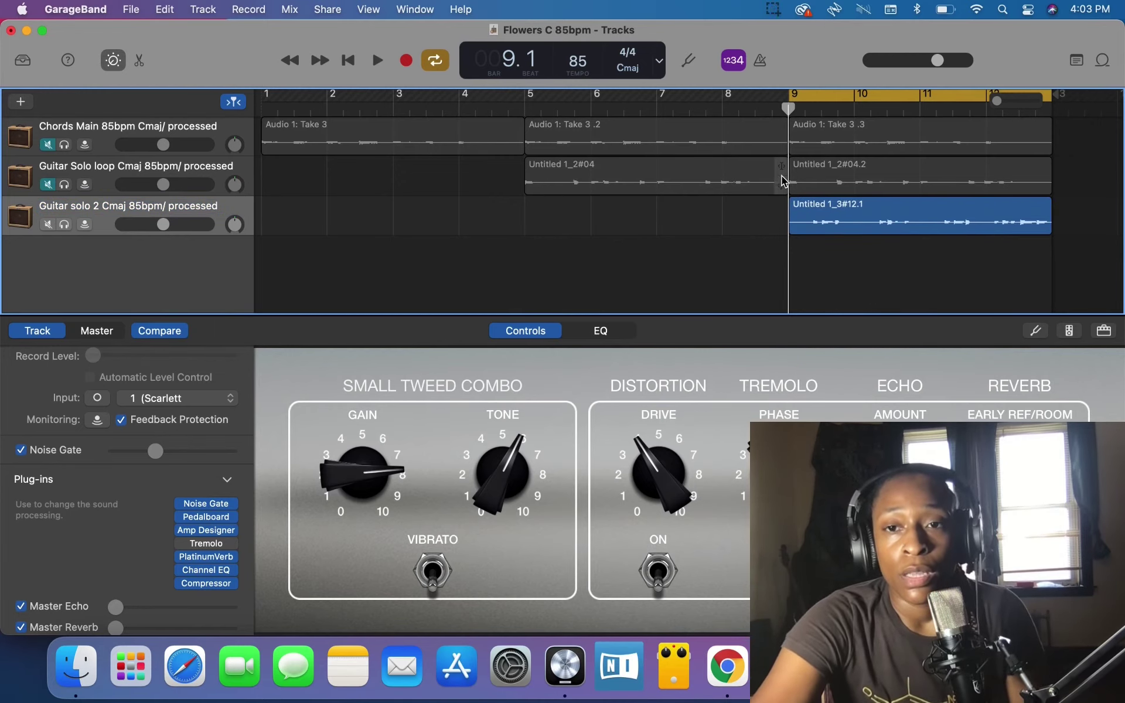
- Export the cycle area to disk as an uncompressed 24-bit WAVE file named "Guitar solo 2 Cmaj 85bpm/ processed"
{"action": "left_click", "coordinate": [829, 205]}
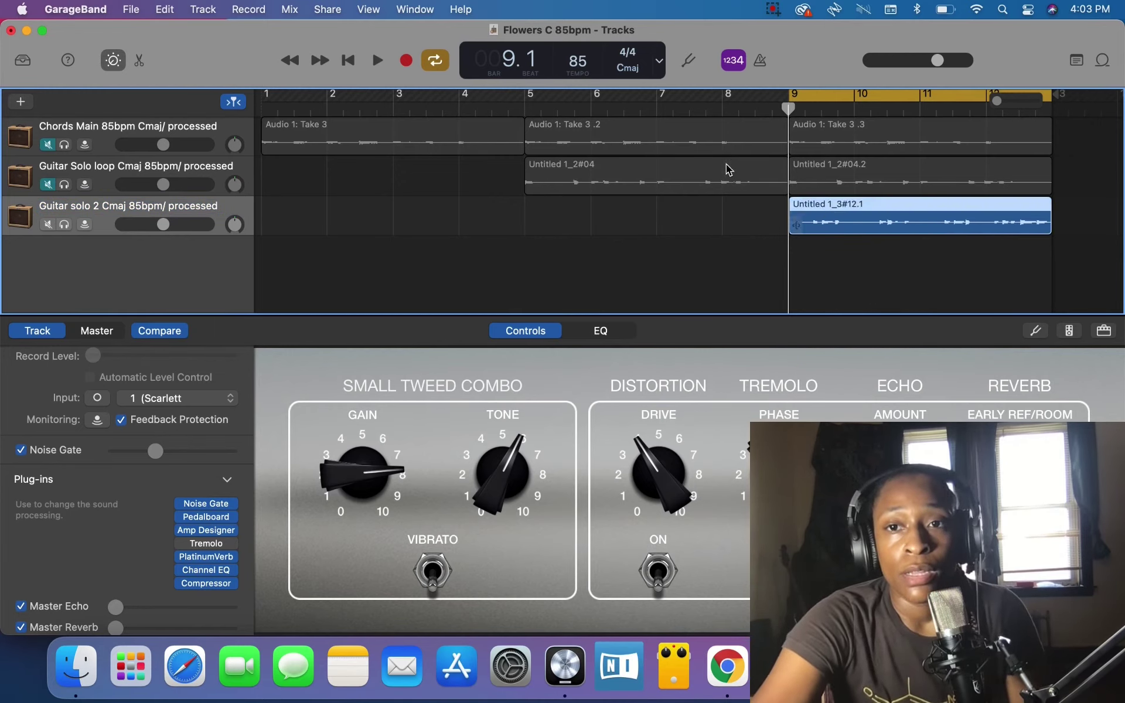
{"action": "left_click", "coordinate": [327, 10]}
{"action": "left_click", "coordinate": [385, 135]}
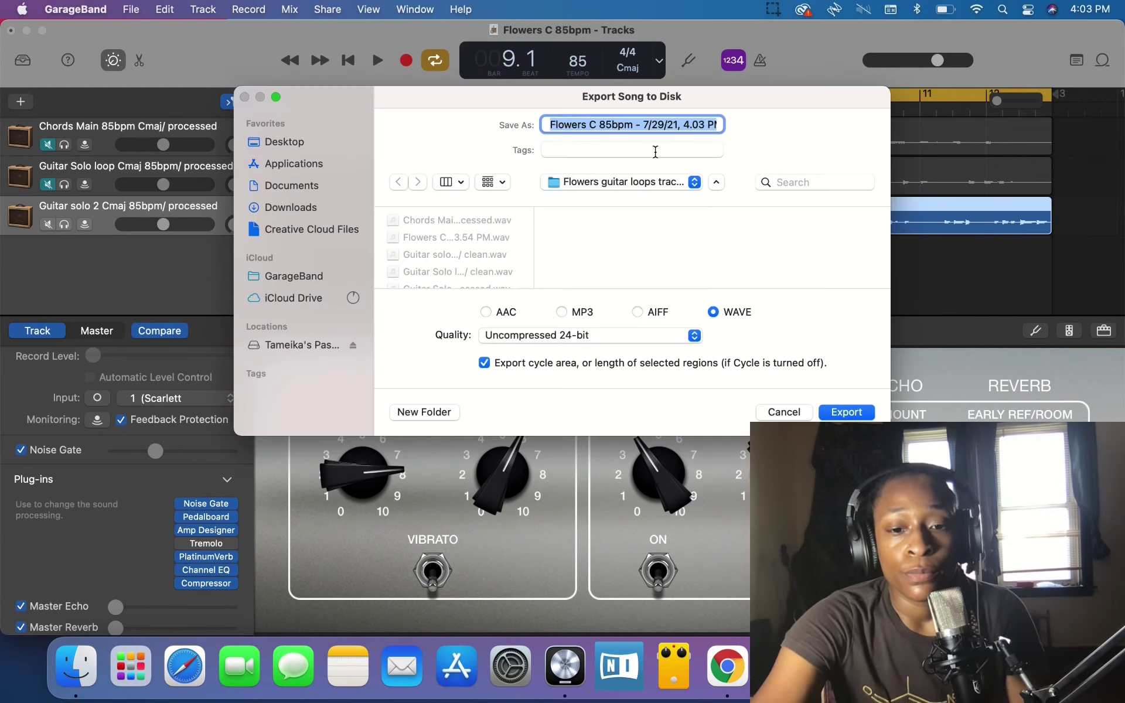
{"action": "key", "text": "super+v"}
{"action": "left_click", "coordinate": [853, 409]}
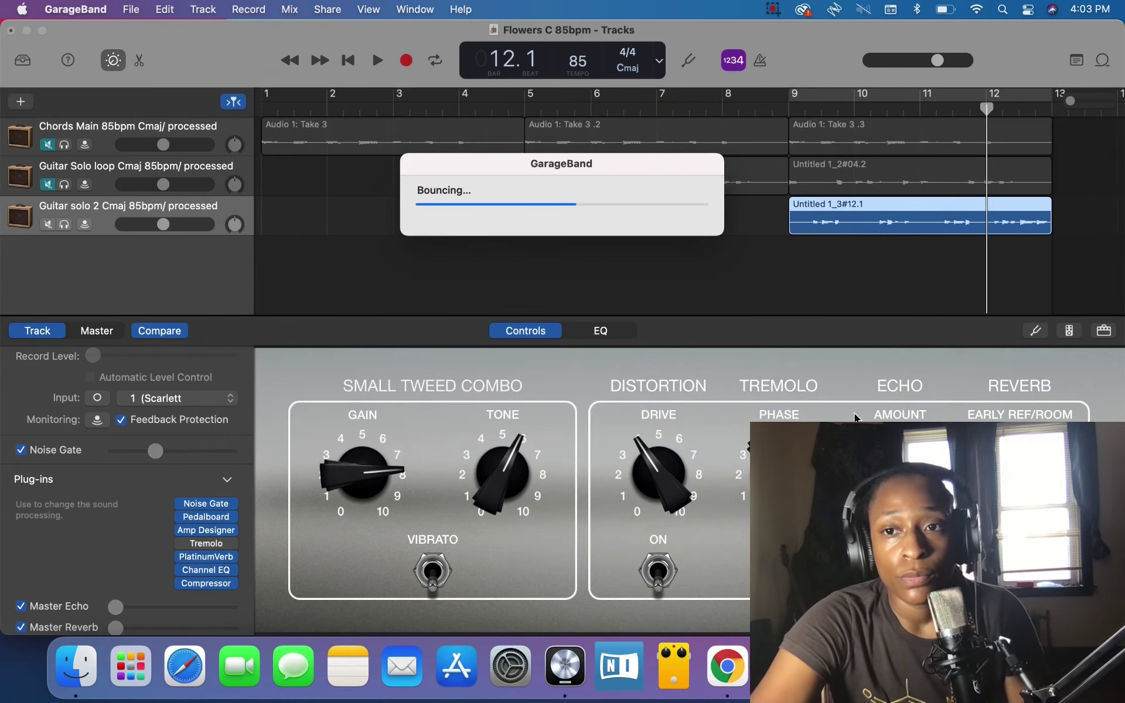
{"action": "key", "text": "c"}
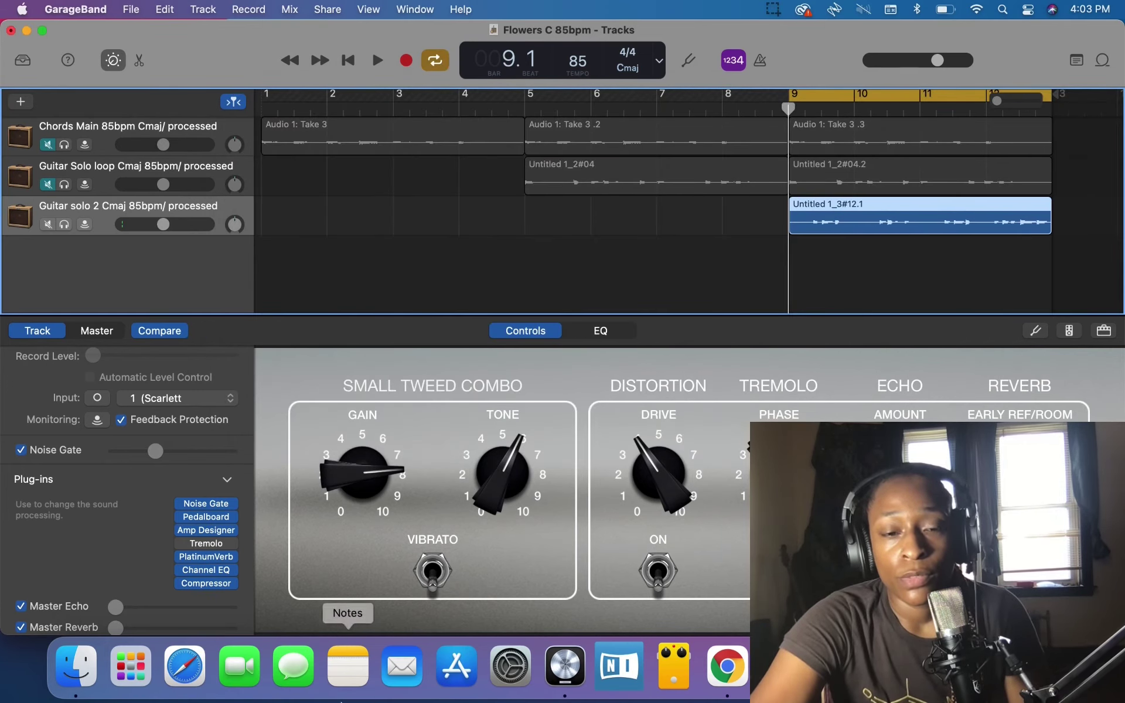
- Switch to Finder and open the "Flowers guitar loops trackout 85bpm Cmaj" folder on the external Passport drive
{"action": "left_click", "coordinate": [76, 666]}
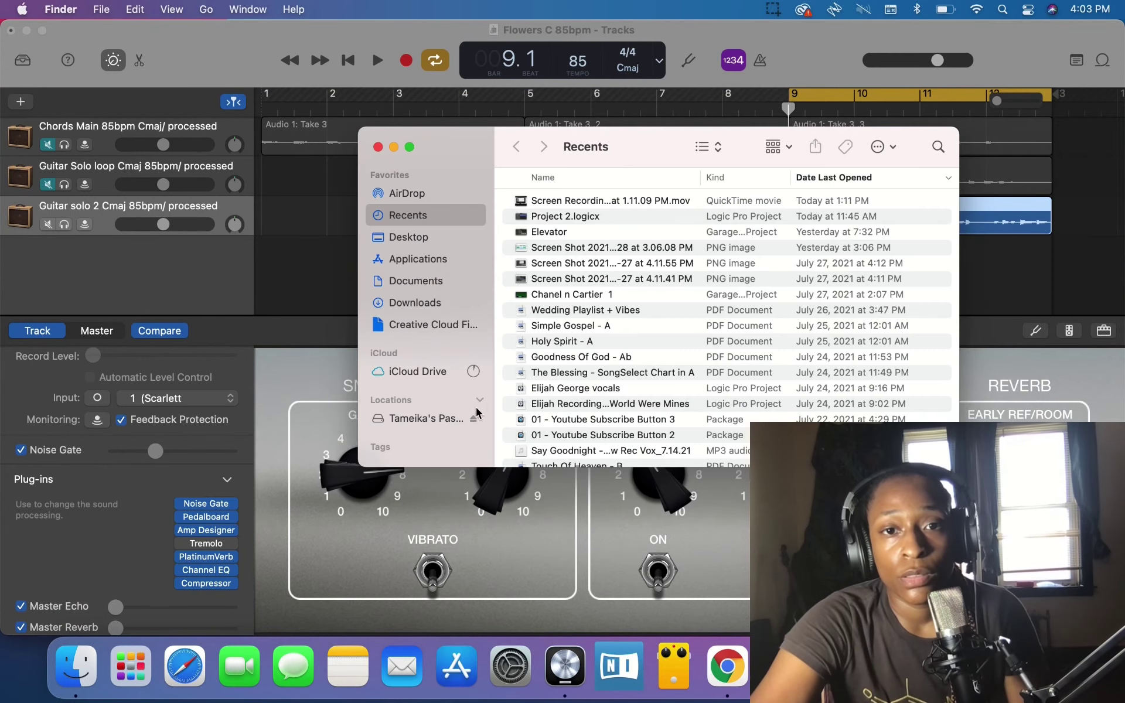
{"action": "left_click", "coordinate": [423, 419]}
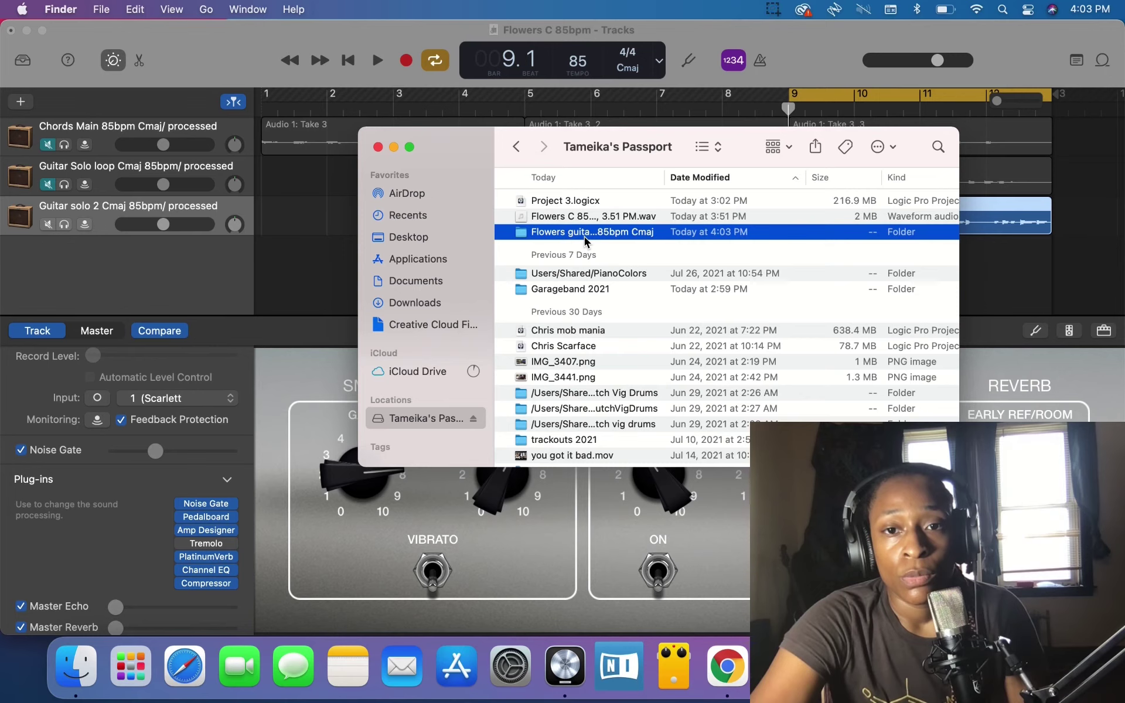
{"action": "double_click", "coordinate": [585, 232]}
- Preview the audio of the processed and clean Guitar Solo loop WAV files
{"action": "left_click", "coordinate": [602, 279]}
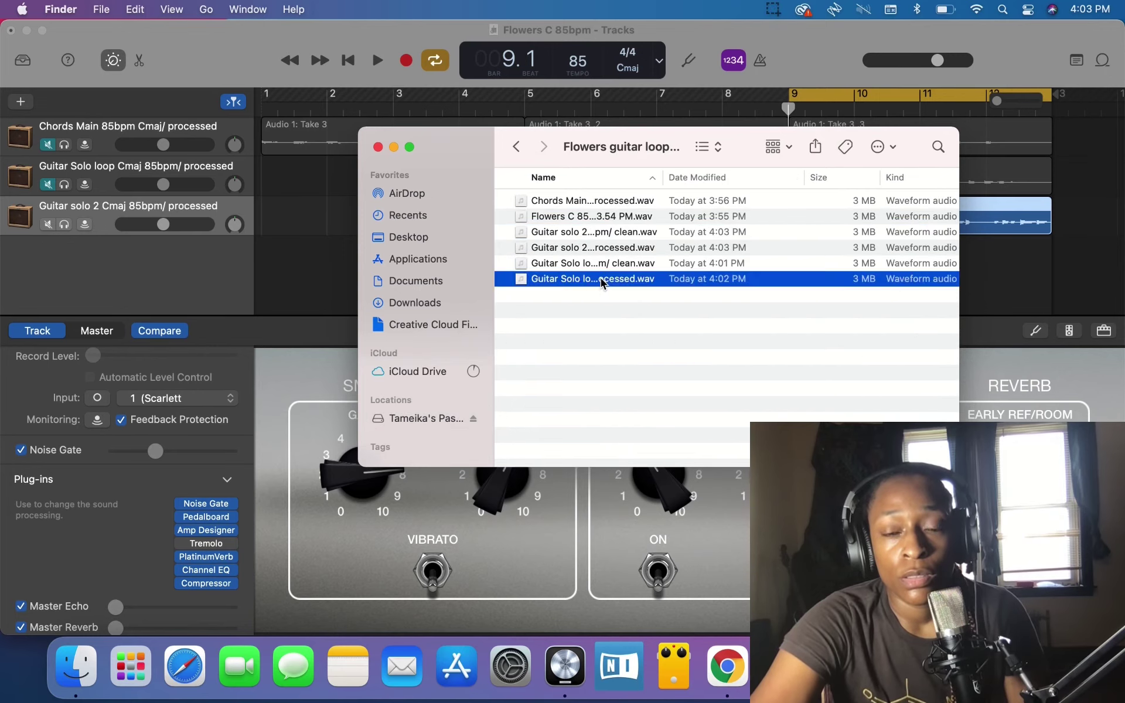
{"action": "key", "text": "space"}
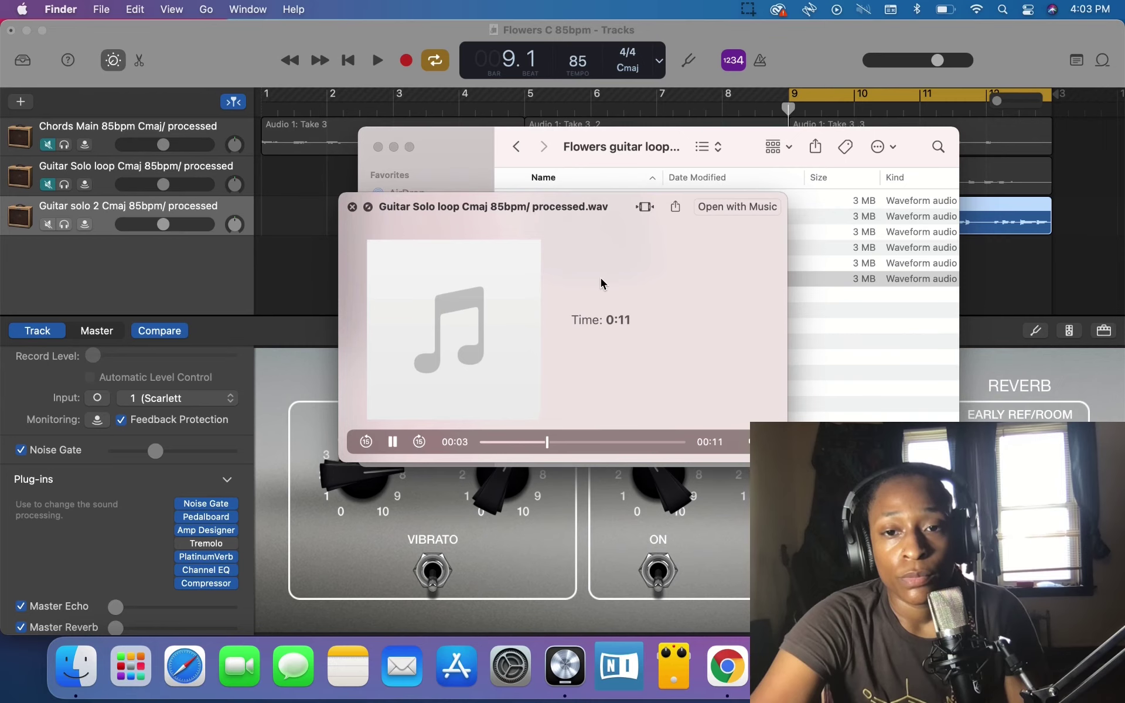
{"action": "key", "text": "space"}
{"action": "left_click", "coordinate": [606, 265]}
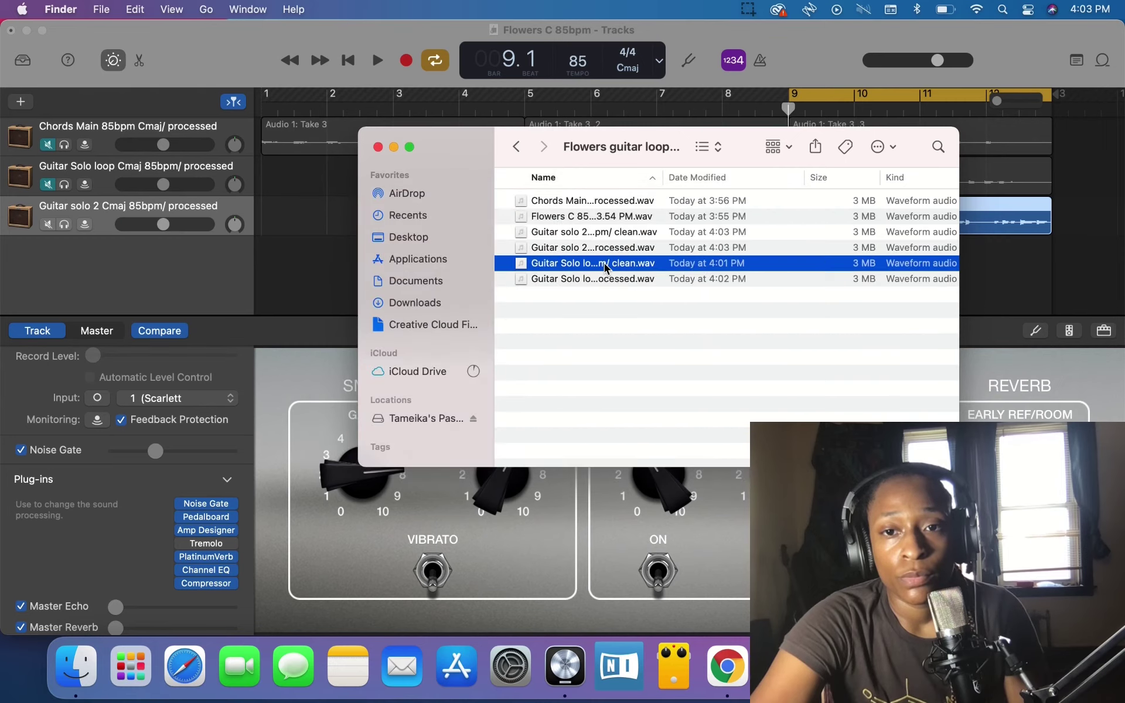
{"action": "key", "text": "space"}
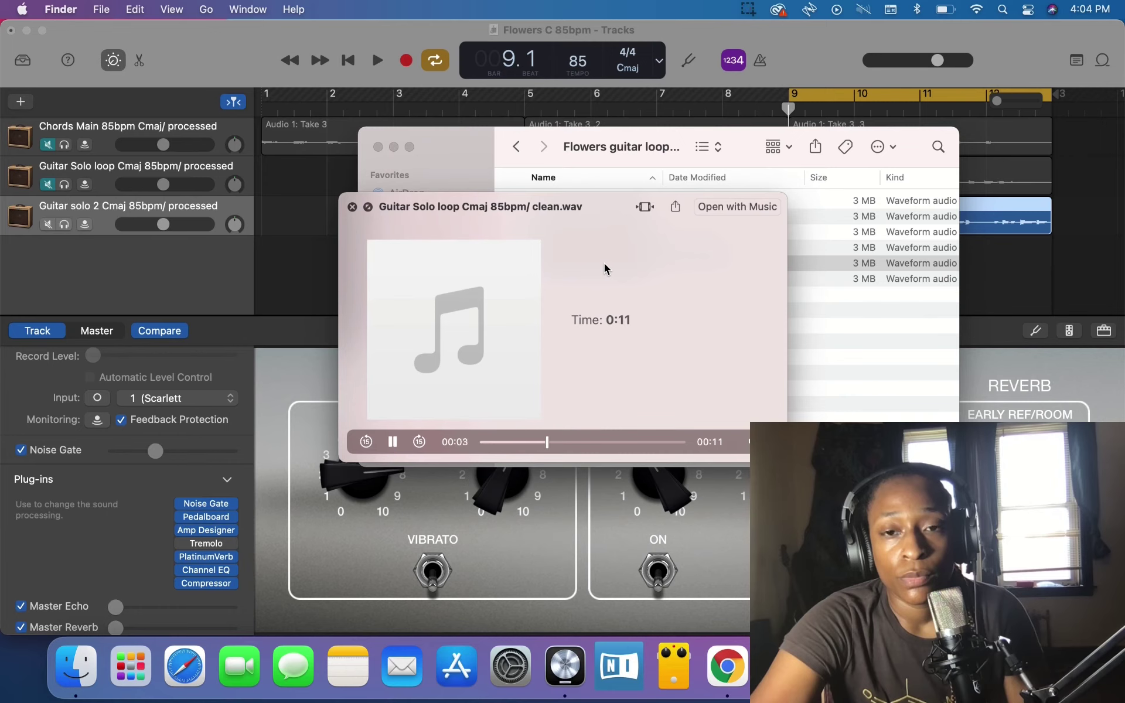
{"action": "key", "text": "space"}
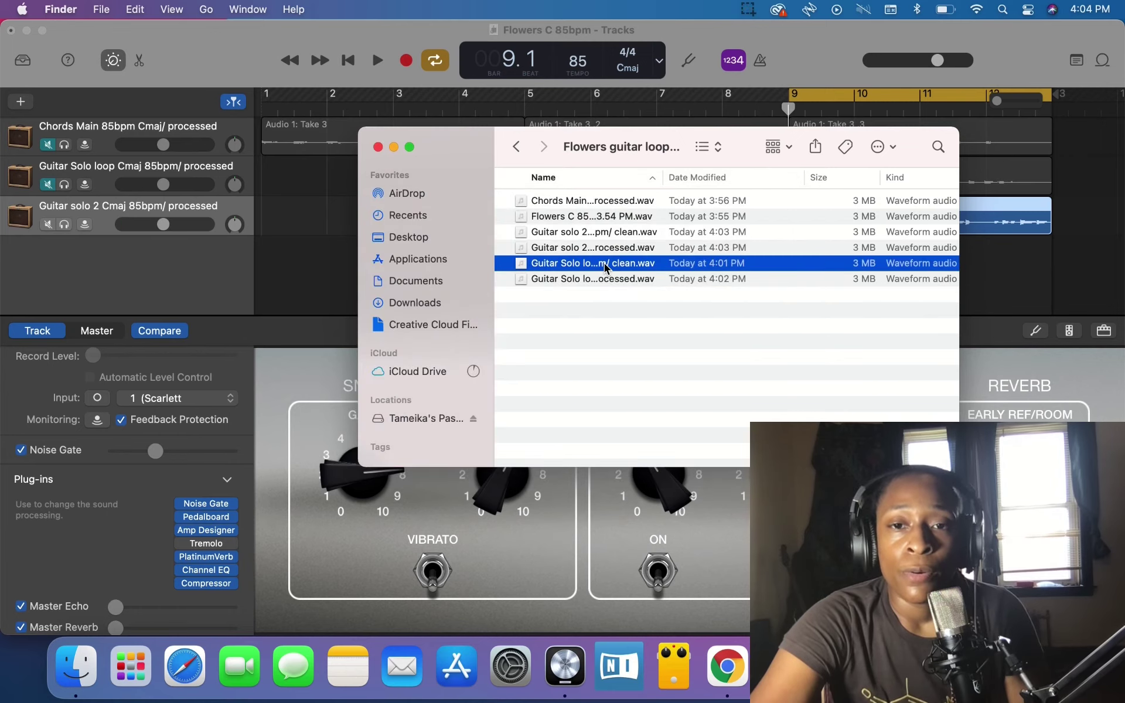
- Return to the drive's top level, enlarge the Finder window, and compress the "Flowers guitar loops trackout 85bpm Cmaj" folder into a ZIP archive
{"action": "left_click", "coordinate": [517, 147]}
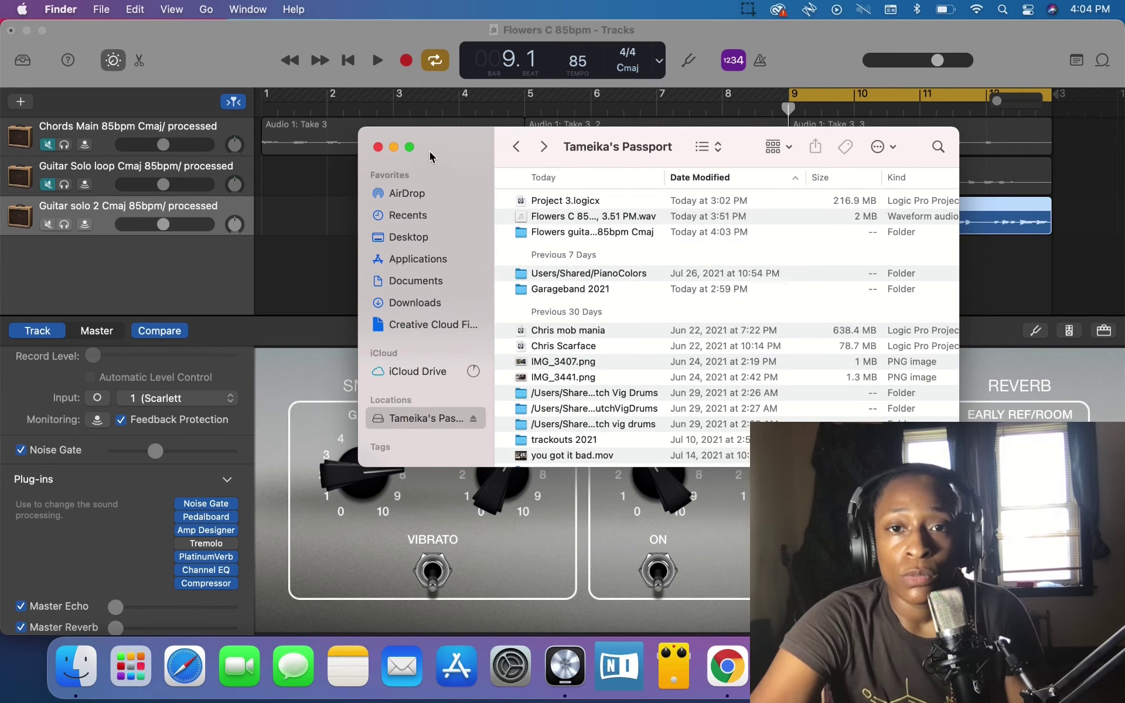
{"action": "left_click", "coordinate": [410, 147]}
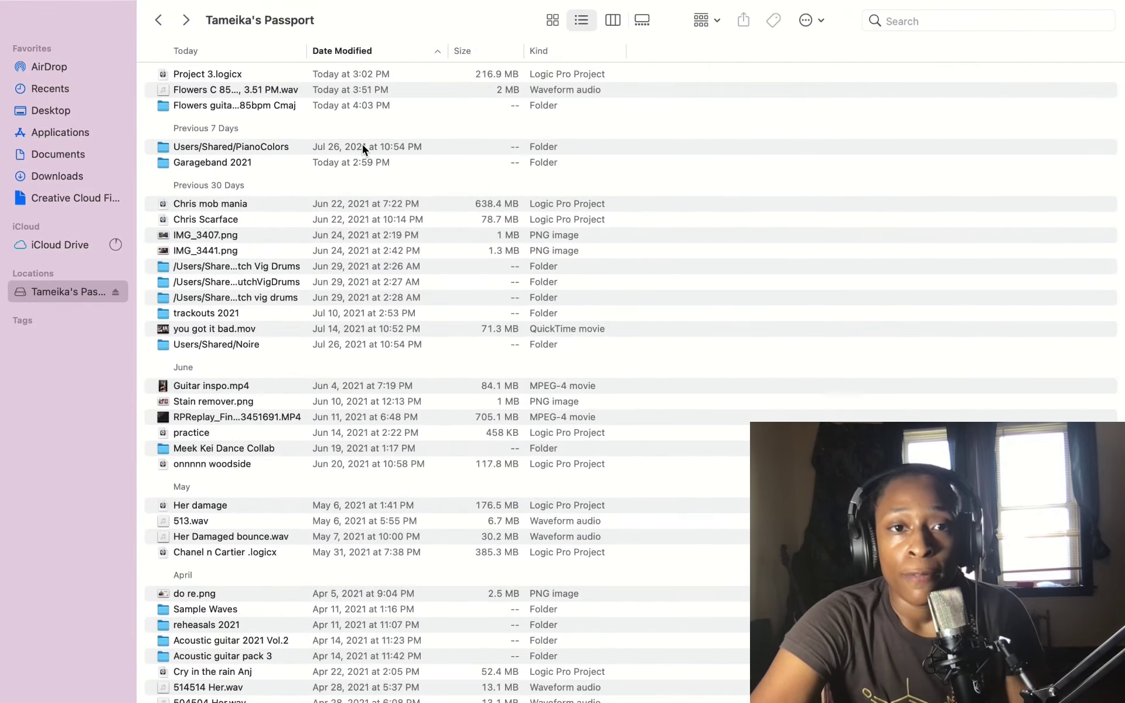
{"action": "left_click", "coordinate": [266, 109]}
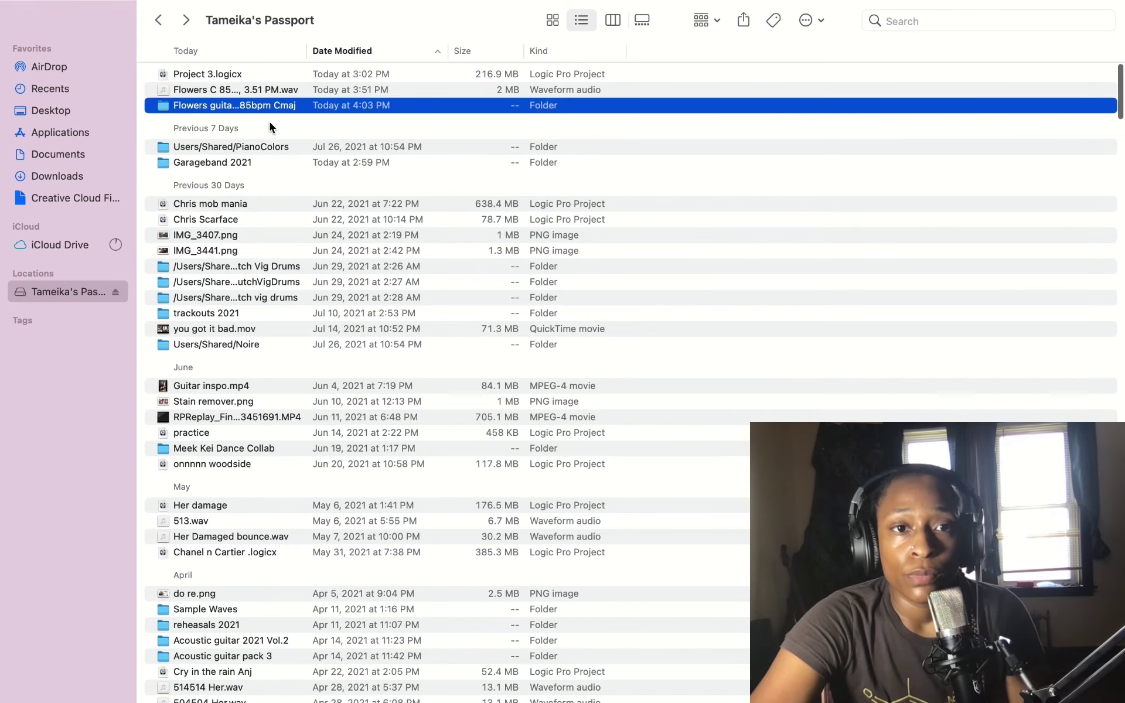
{"action": "left_click", "coordinate": [264, 107]}
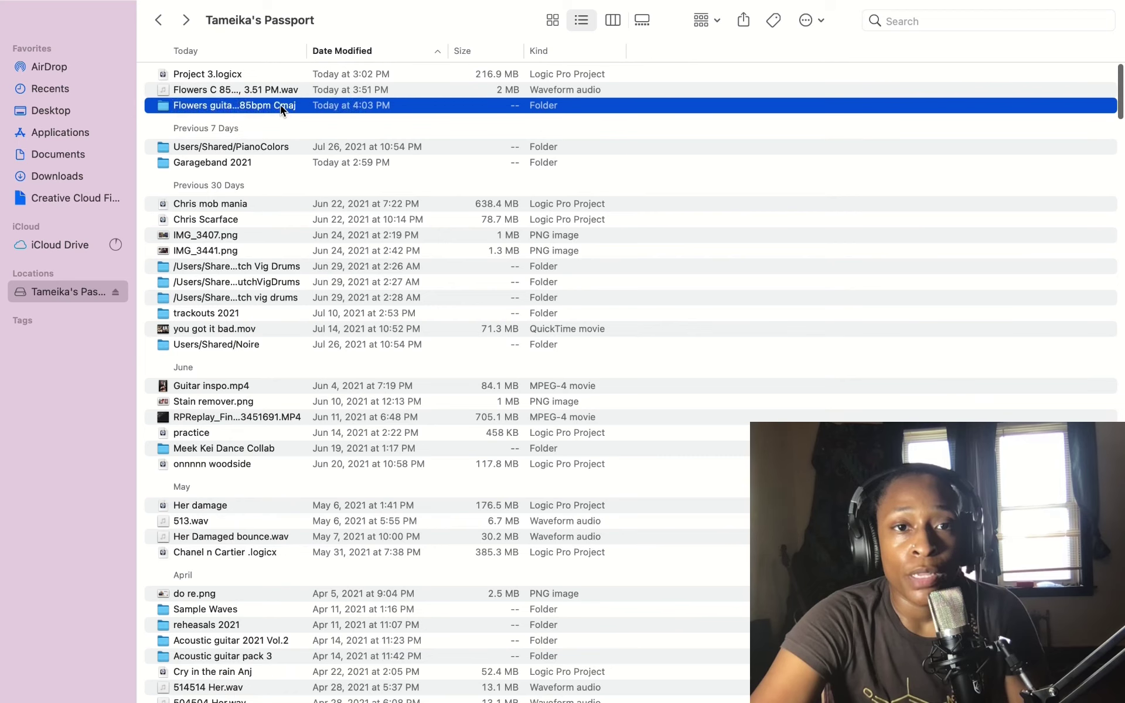
{"action": "left_click", "coordinate": [280, 104]}
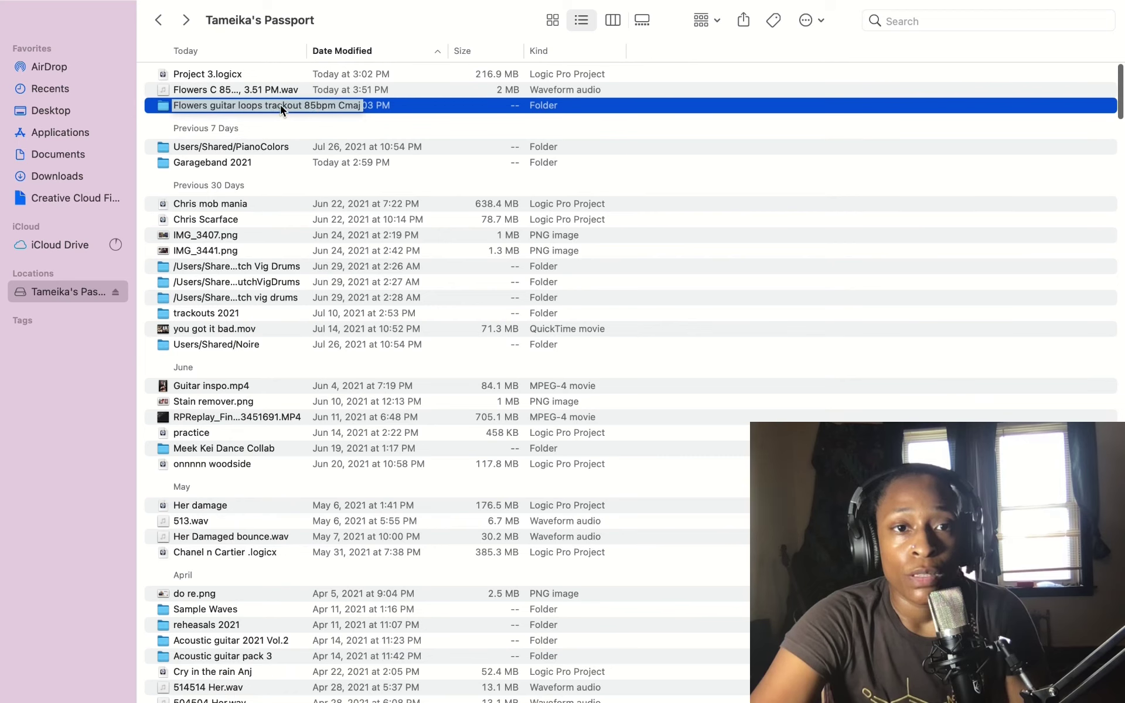
{"action": "key", "text": "Return"}
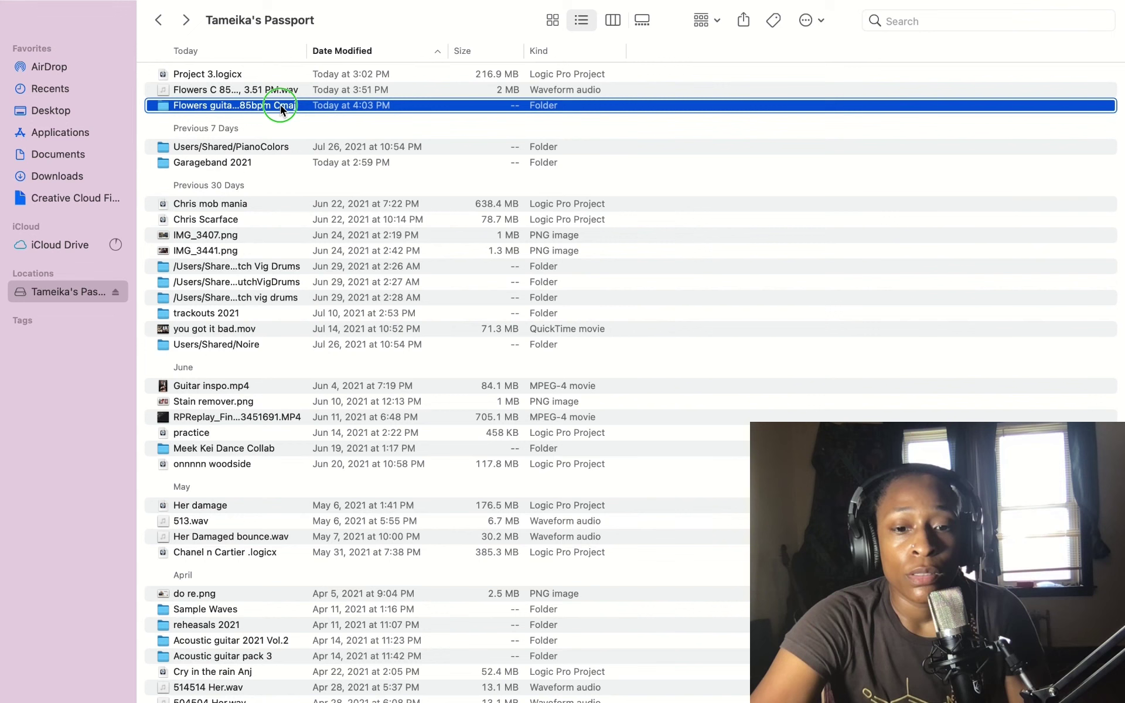
{"action": "right_click", "coordinate": [280, 104]}
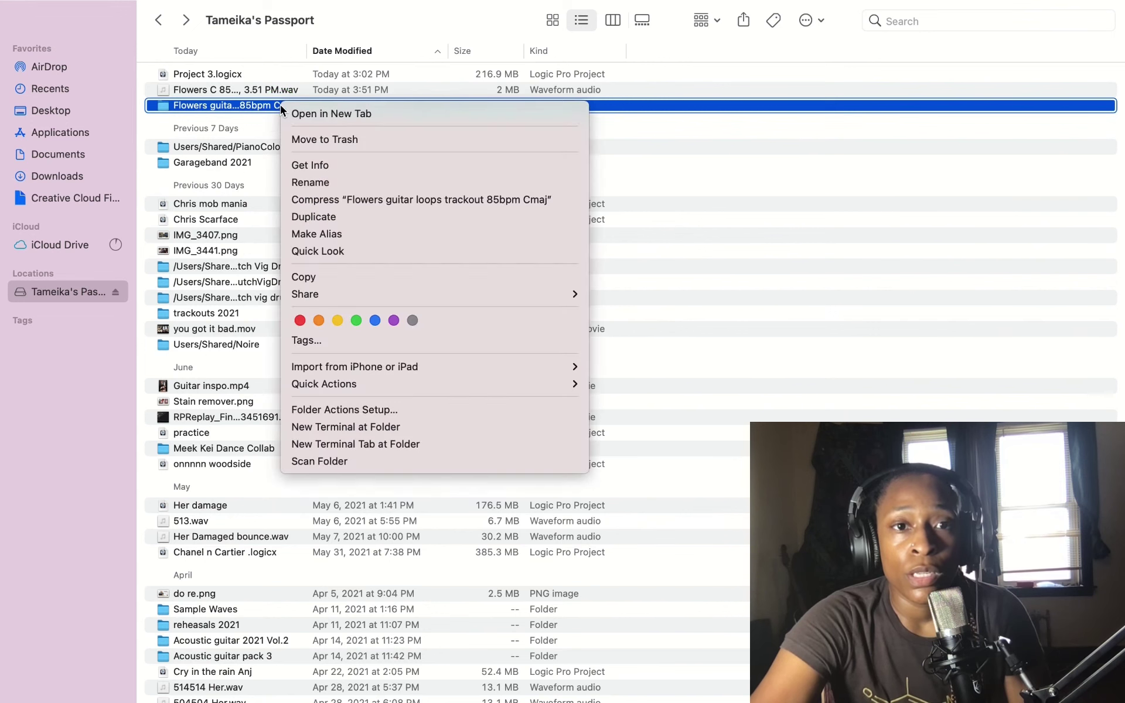
{"action": "left_click", "coordinate": [407, 200]}
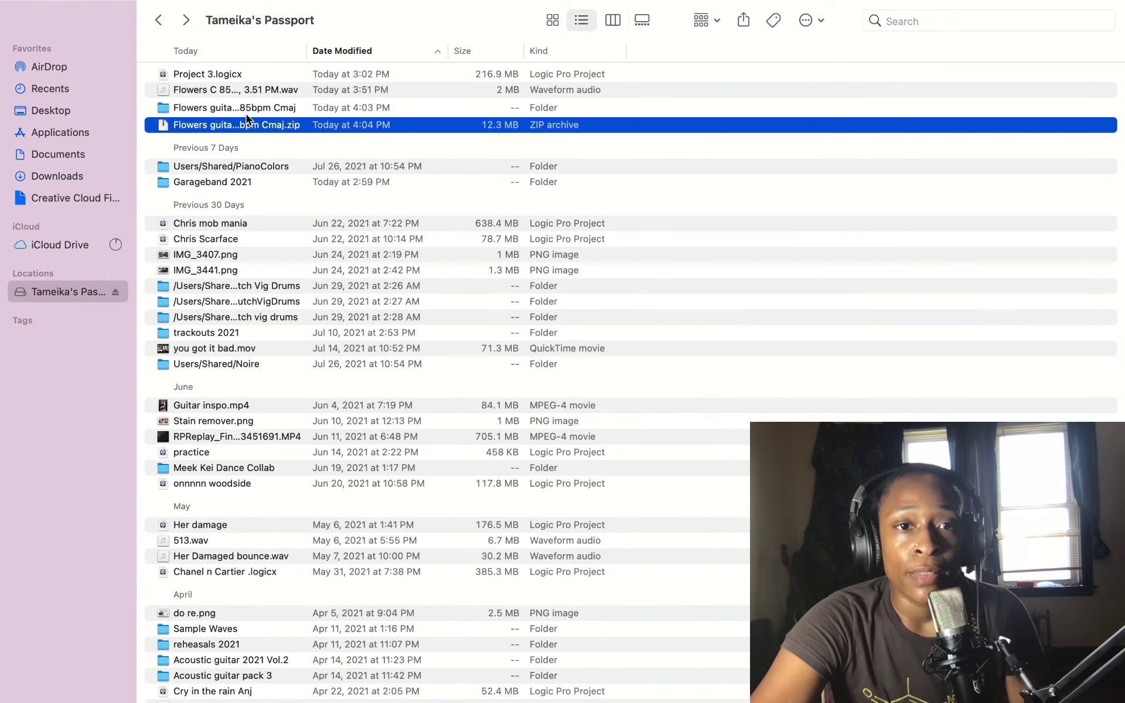
- Move the new ZIP archive into the "Flowers guitar loops trackout 85bpm Cmaj" folder and check the folder's contents
{"action": "double_click", "coordinate": [246, 114]}
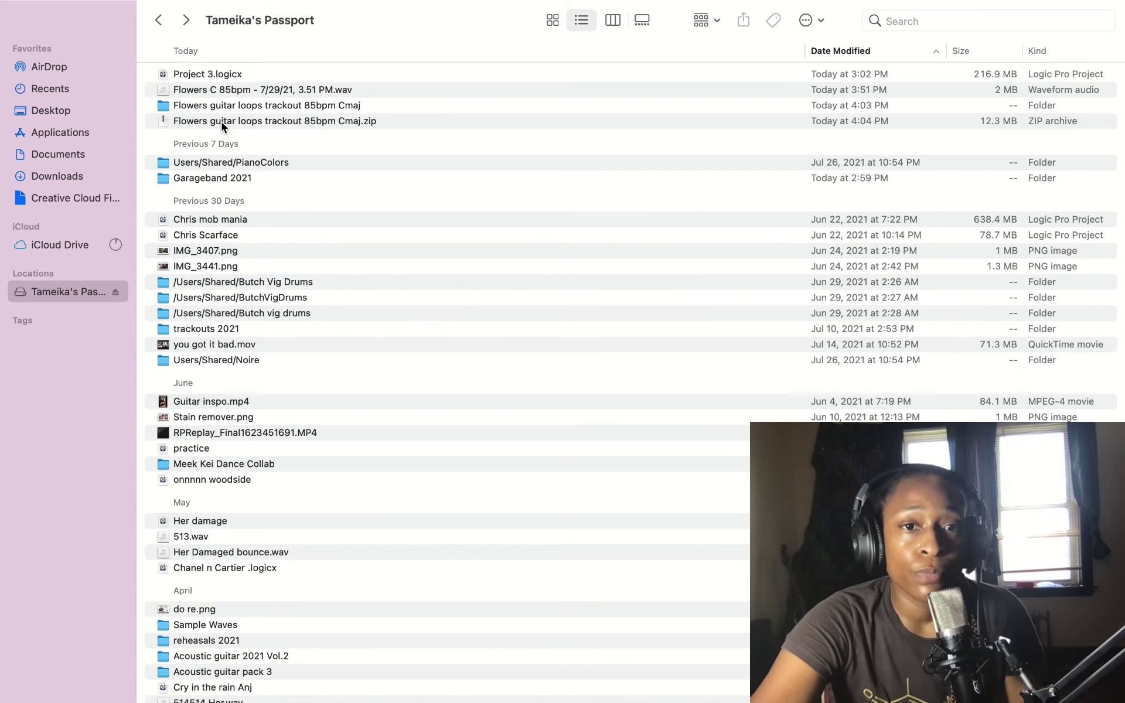
{"action": "left_click", "coordinate": [222, 122]}
{"action": "left_click_drag", "start_coordinate": [222, 122], "coordinate": [212, 105]}
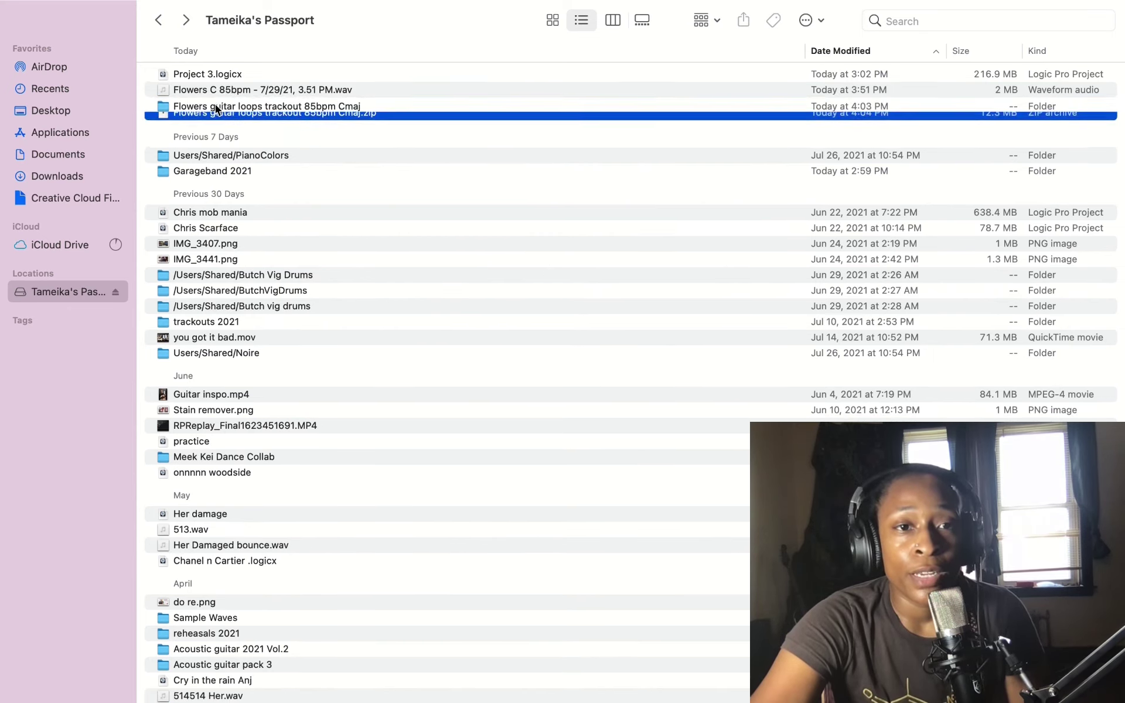
{"action": "double_click", "coordinate": [206, 106]}
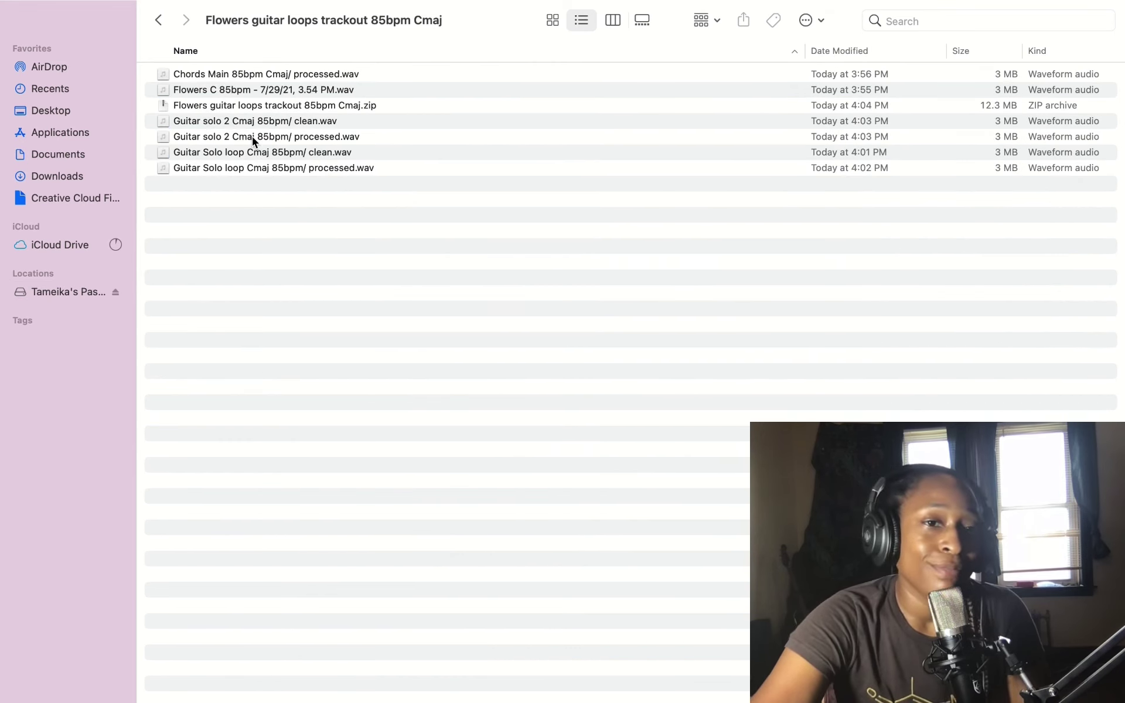
{"action": "left_click", "coordinate": [161, 25]}
{"action": "mouse_move", "coordinate": [792, 13]}
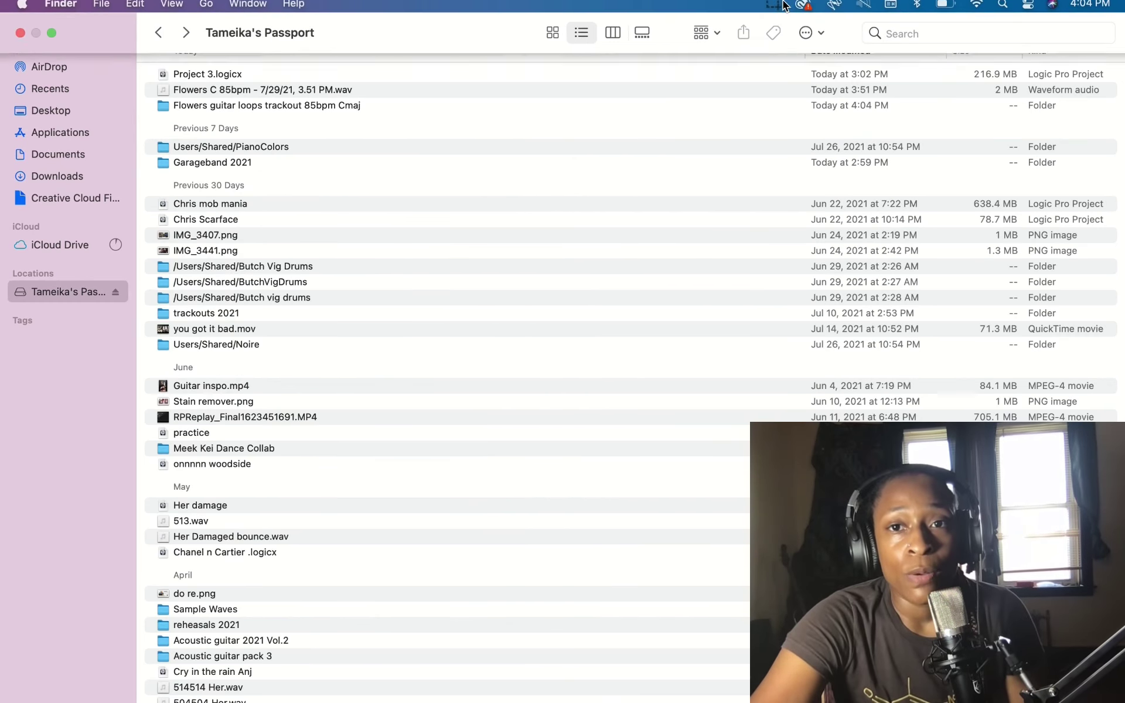